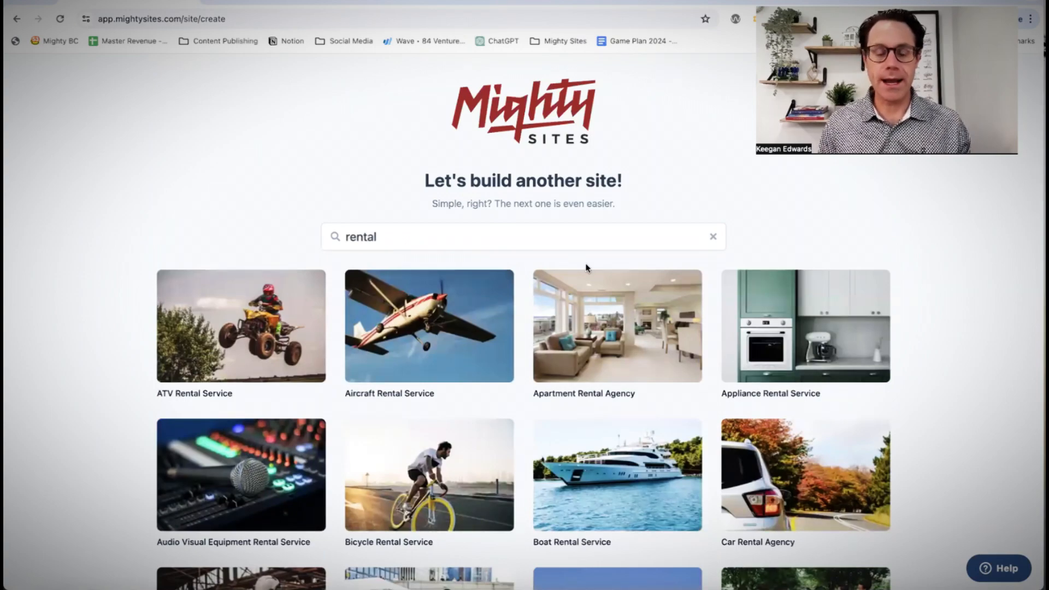
Browse the rental site templates and choose the Equipment Rental Agency template for the new site.
left_click(420, 239)
scroll(480, 310, "down", 5)
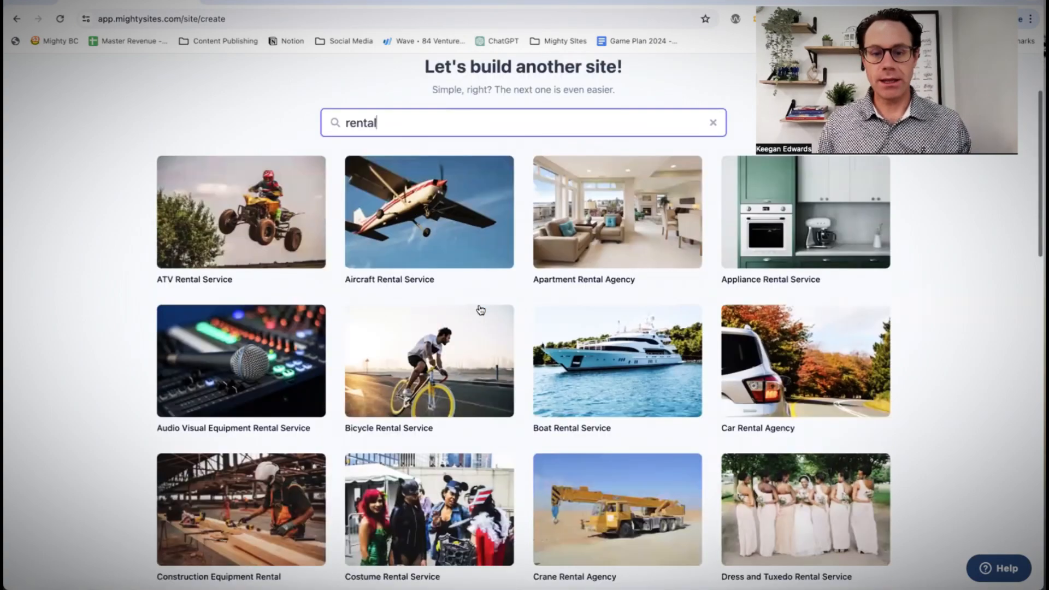
scroll(461, 336, "down", 3)
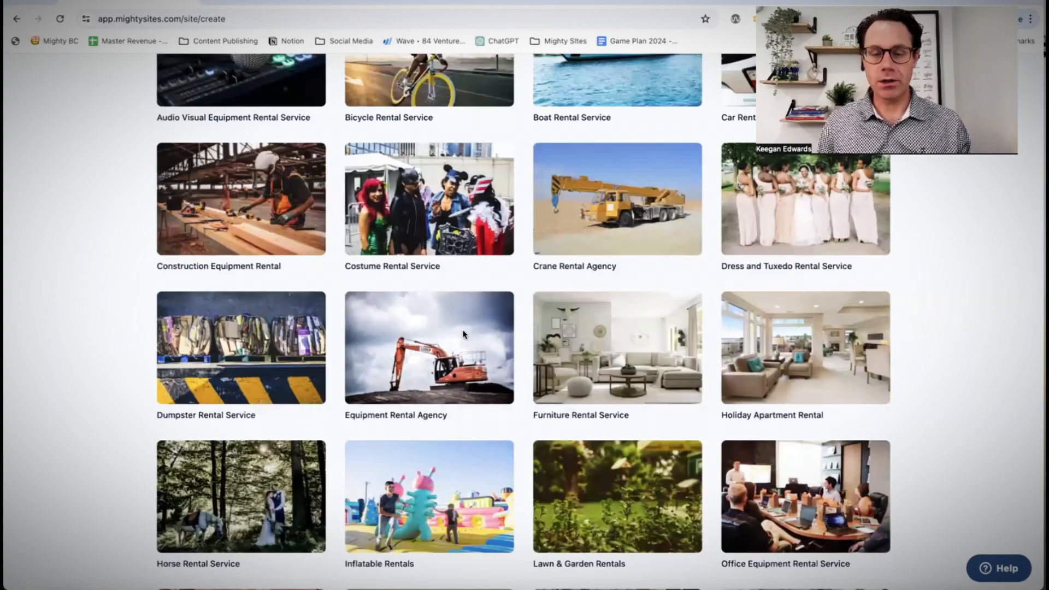
left_click(462, 334)
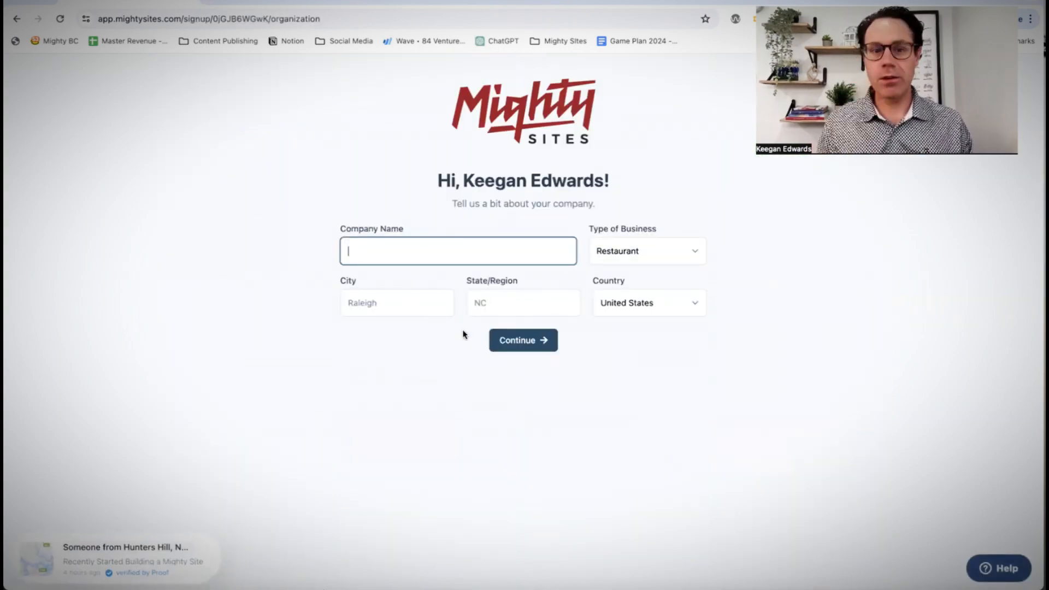
Enter the company name Keegan's Equipment Rentals and set the type of business to Service.
type("Ke")
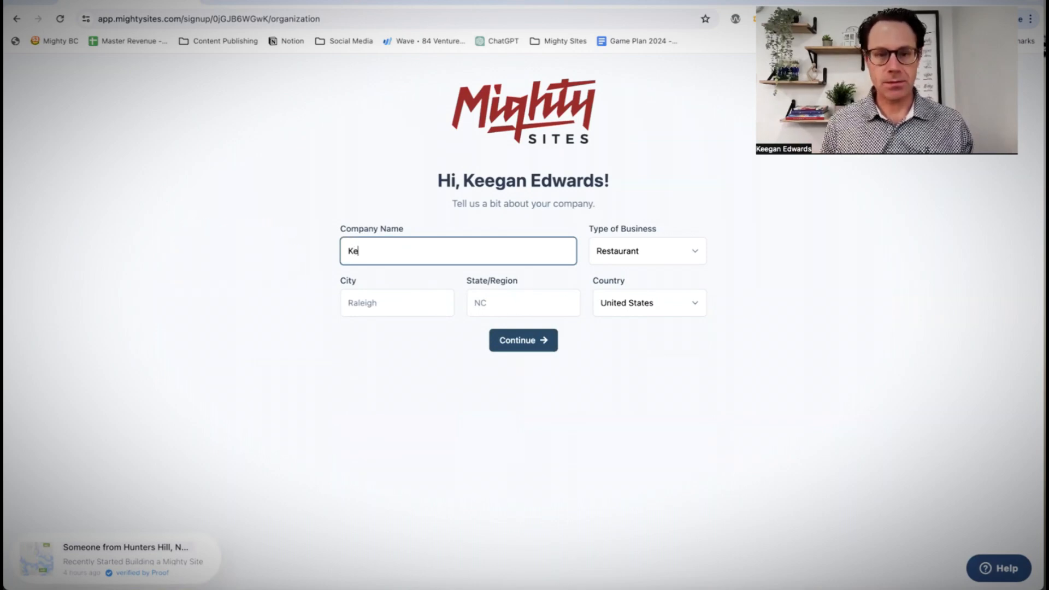
type("egan's Equipment Rentals")
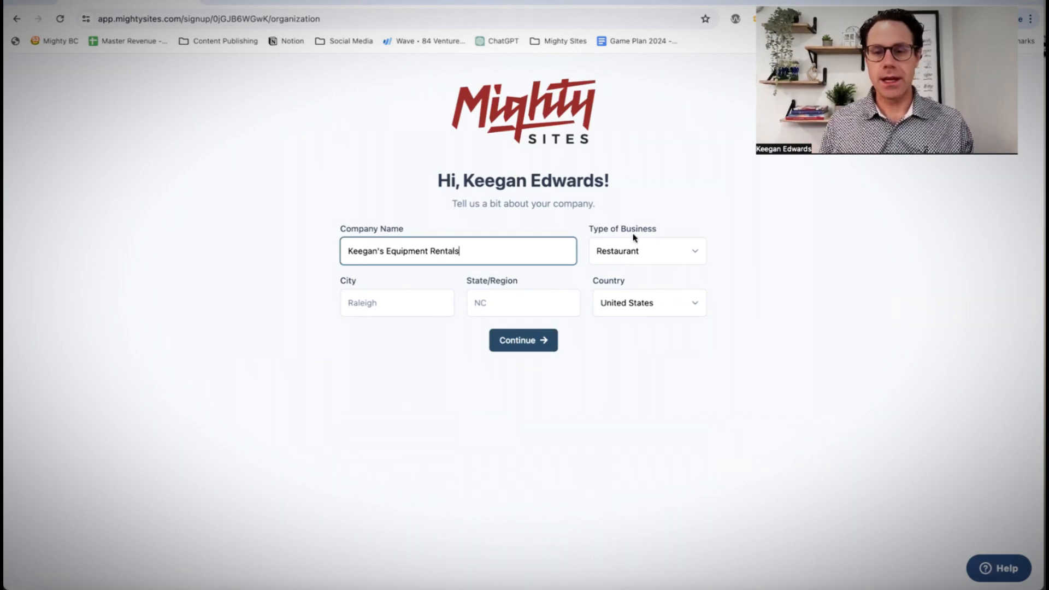
left_click(680, 249)
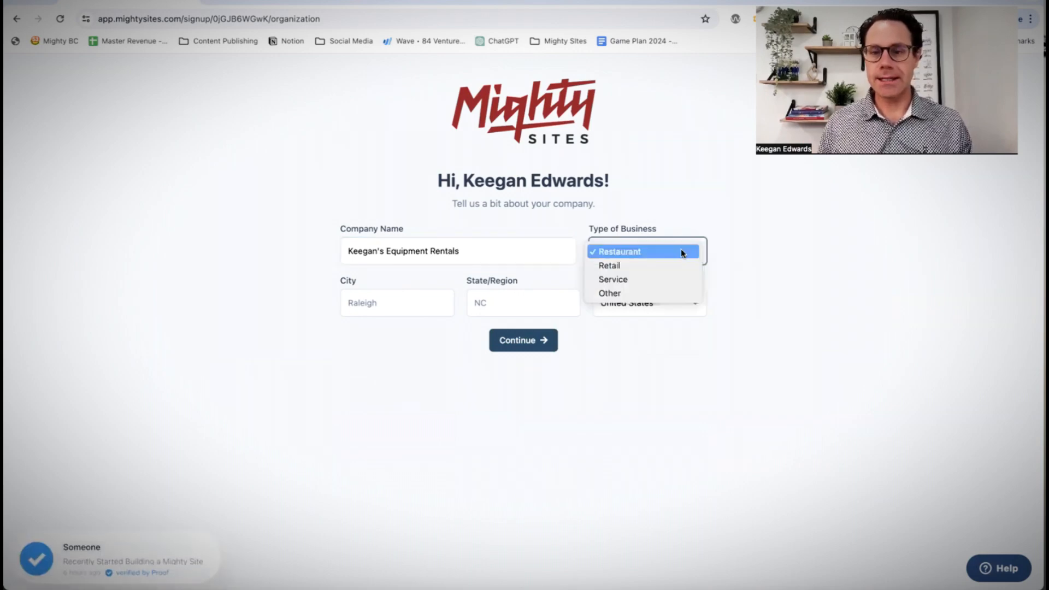
left_click(657, 280)
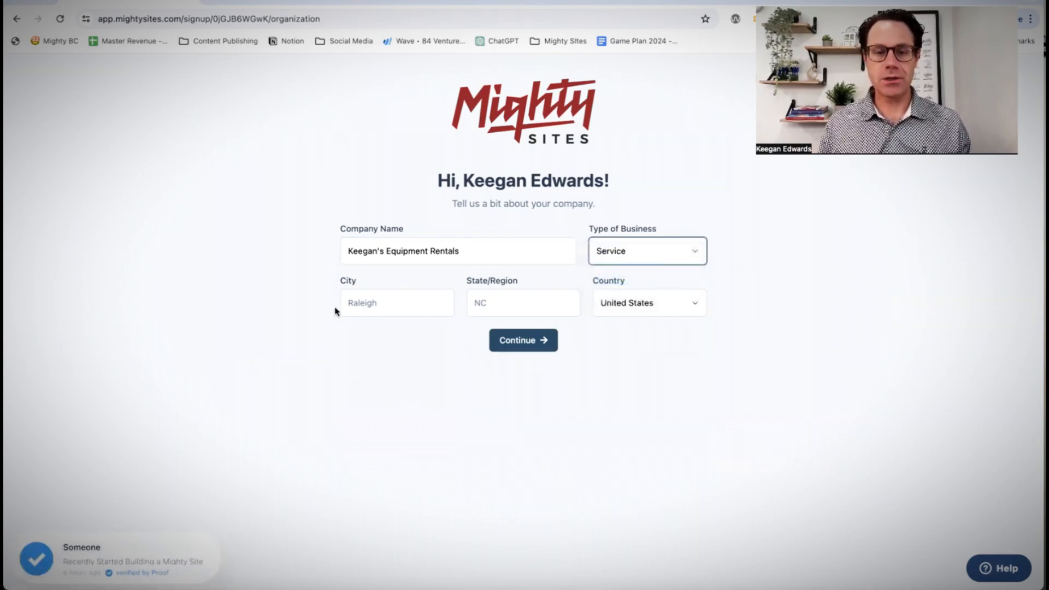
Set the company's city to Denver and the state to CO, and continue to generate the site.
left_click(383, 300)
type("Denver")
key("Tab")
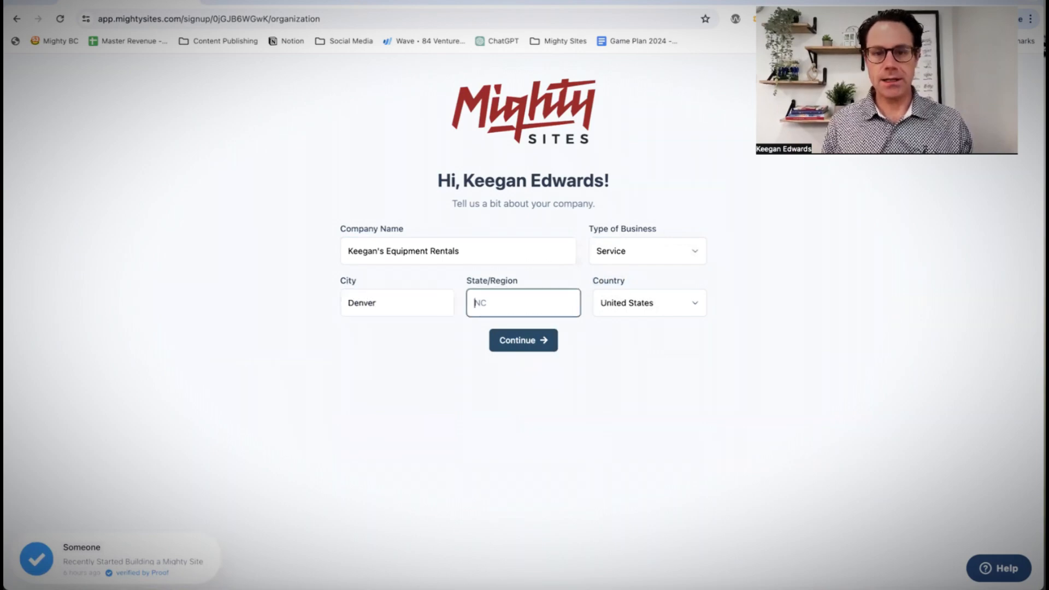
type("CO")
key("Tab")
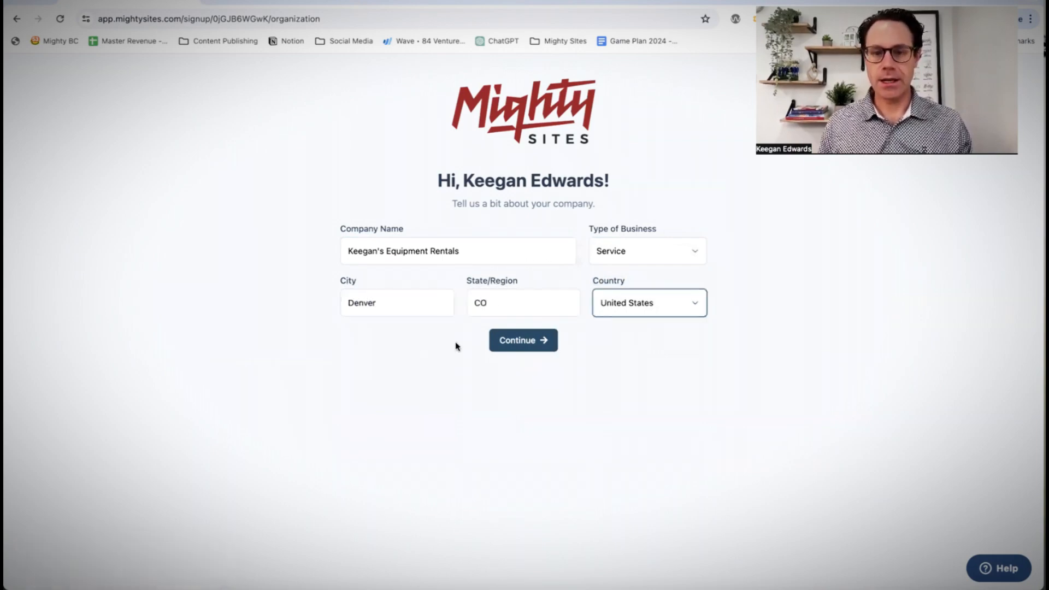
left_click(497, 346)
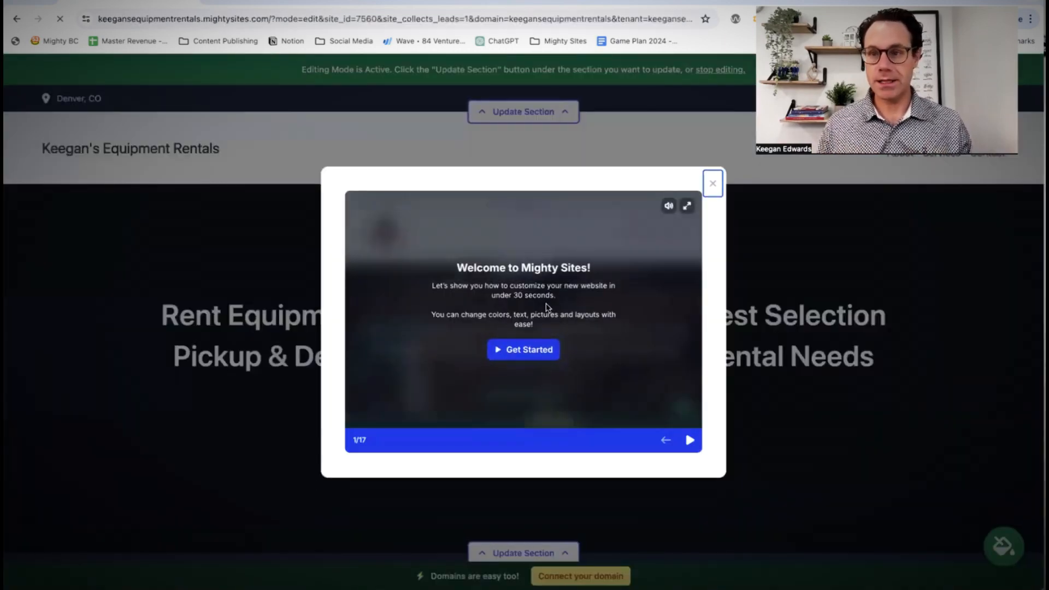
Step through the welcome tour on customizing the website and close it.
left_click(541, 355)
left_click(695, 442)
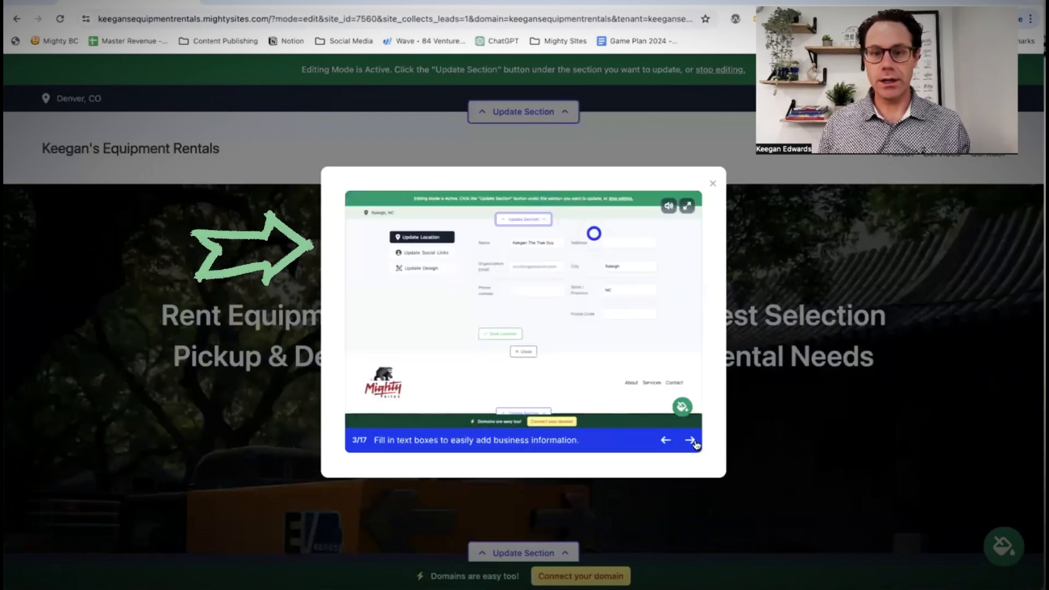
left_click(695, 442)
left_click(695, 442)
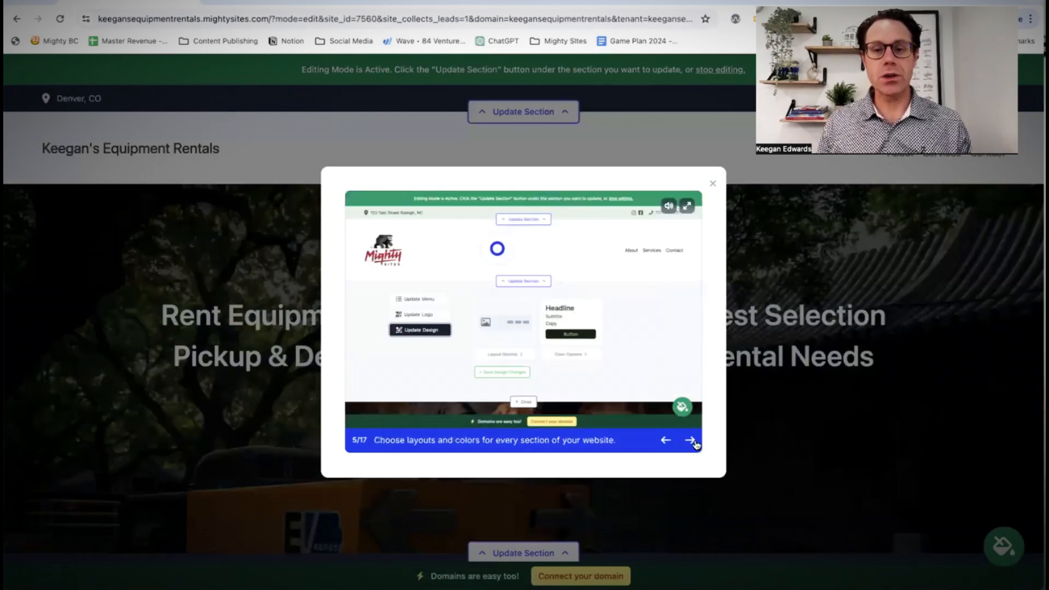
left_click(695, 441)
left_click(695, 442)
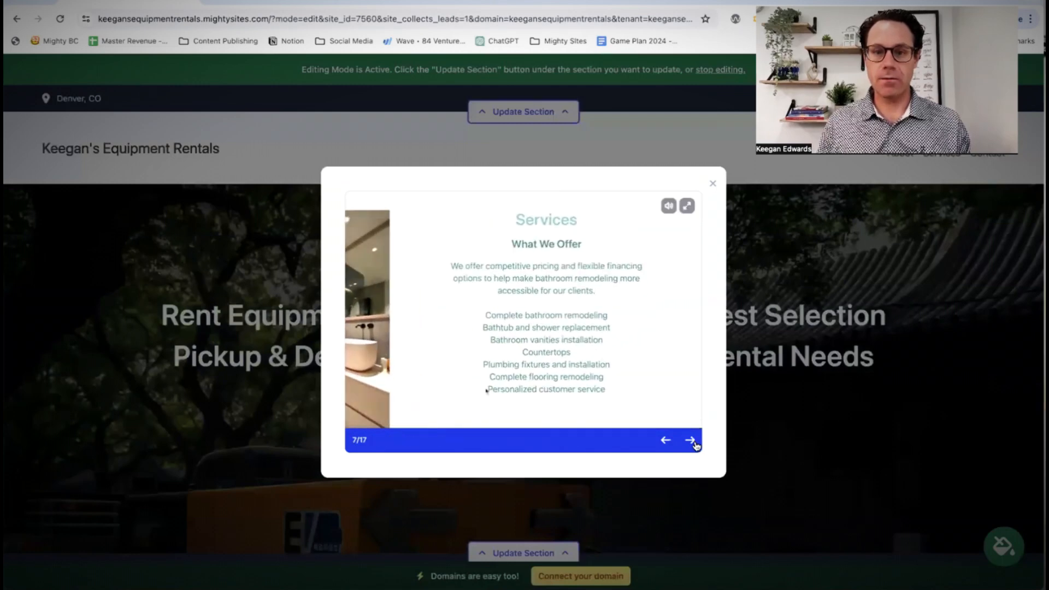
left_click(695, 441)
left_click(695, 441)
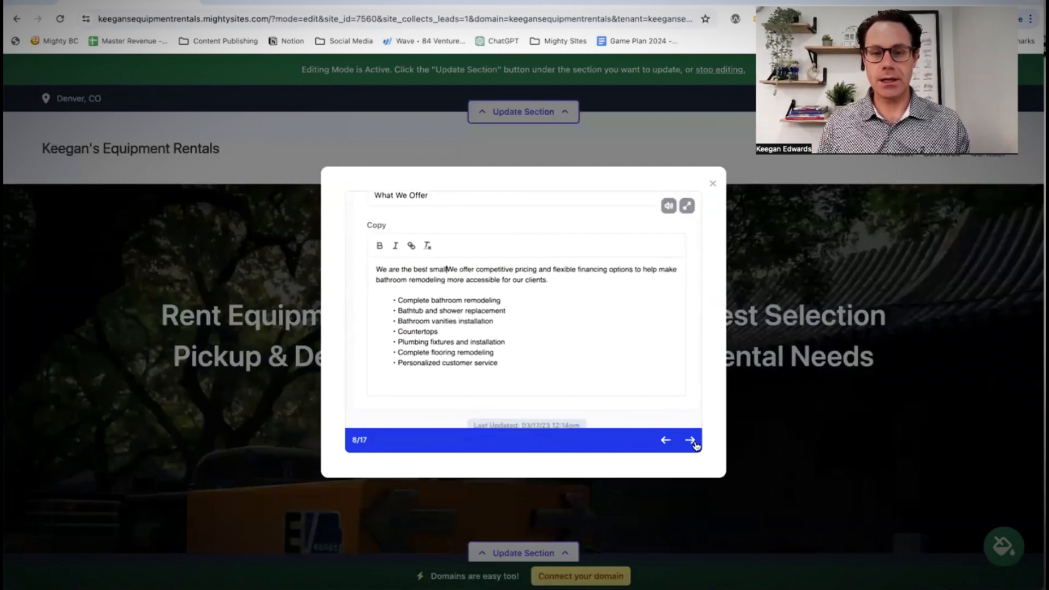
left_click(694, 442)
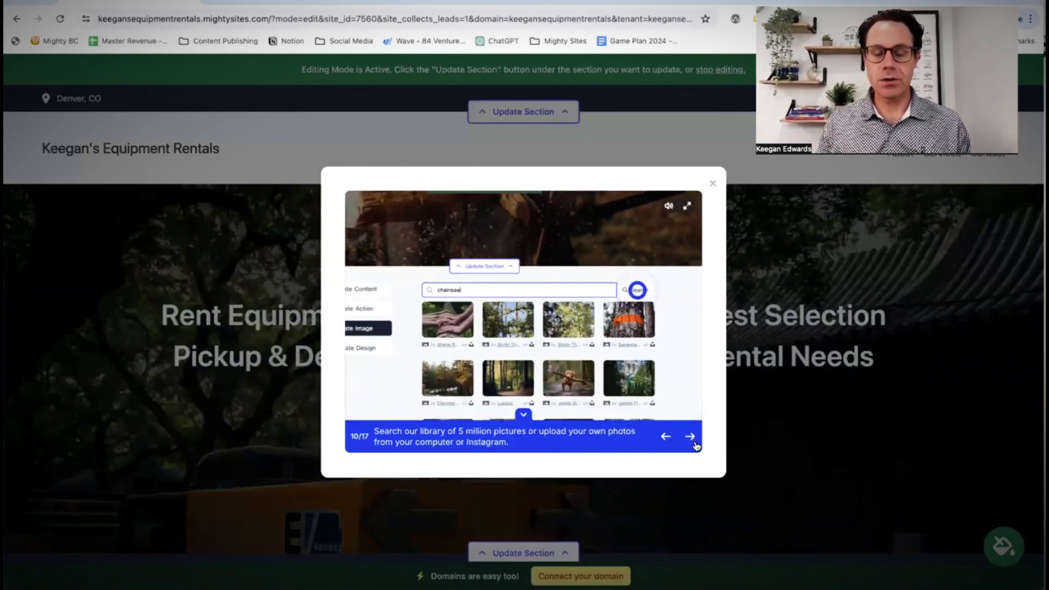
left_click(694, 442)
left_click(693, 441)
left_click(692, 441)
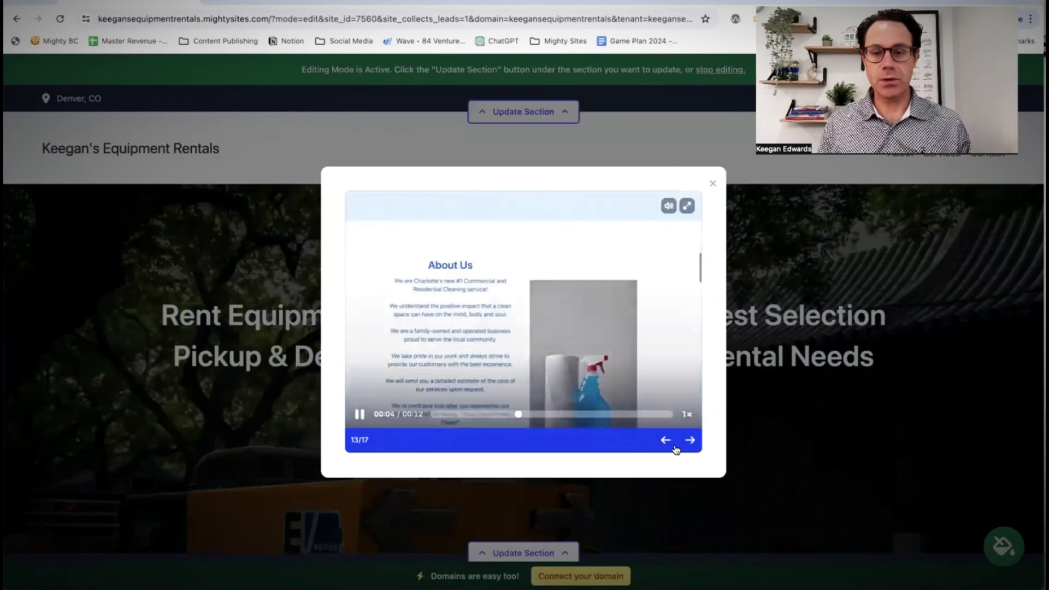
left_click(691, 441)
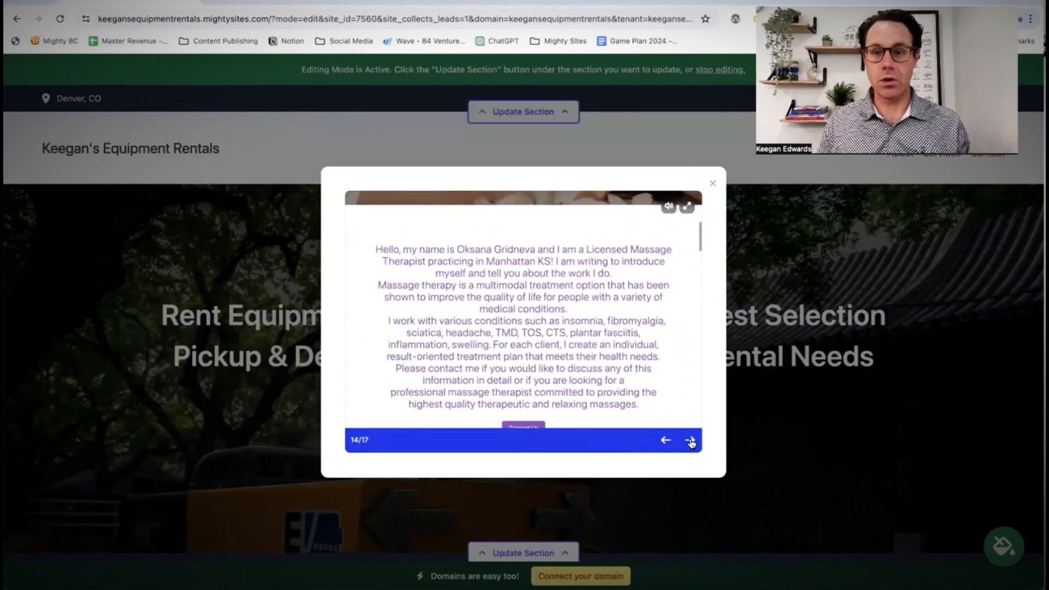
left_click(691, 441)
left_click(712, 184)
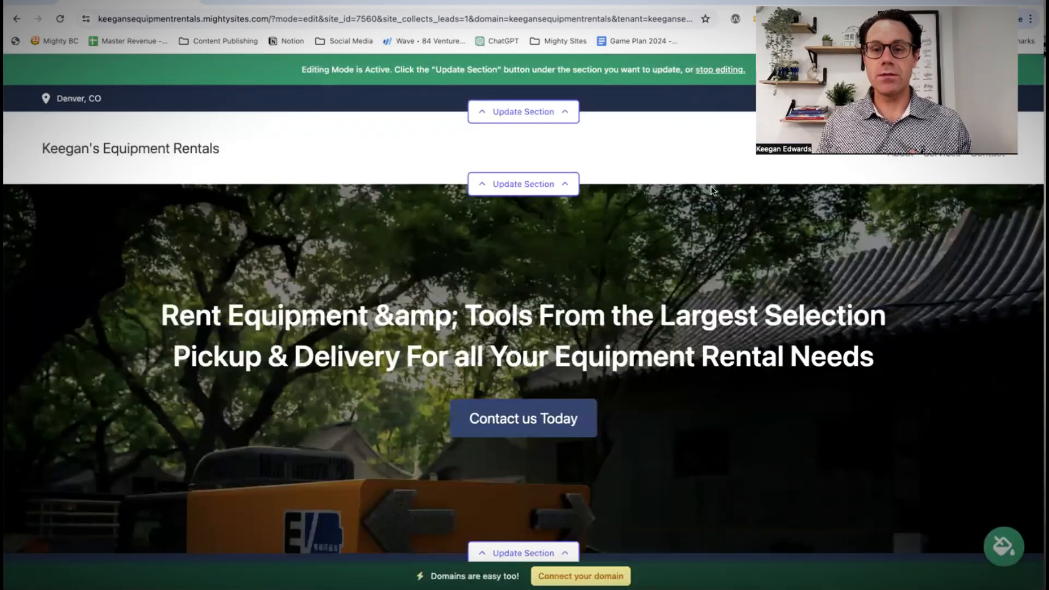
Review the generated home page's sections from the main banner down to the Get In Touch form.
scroll(566, 310, "down", 10)
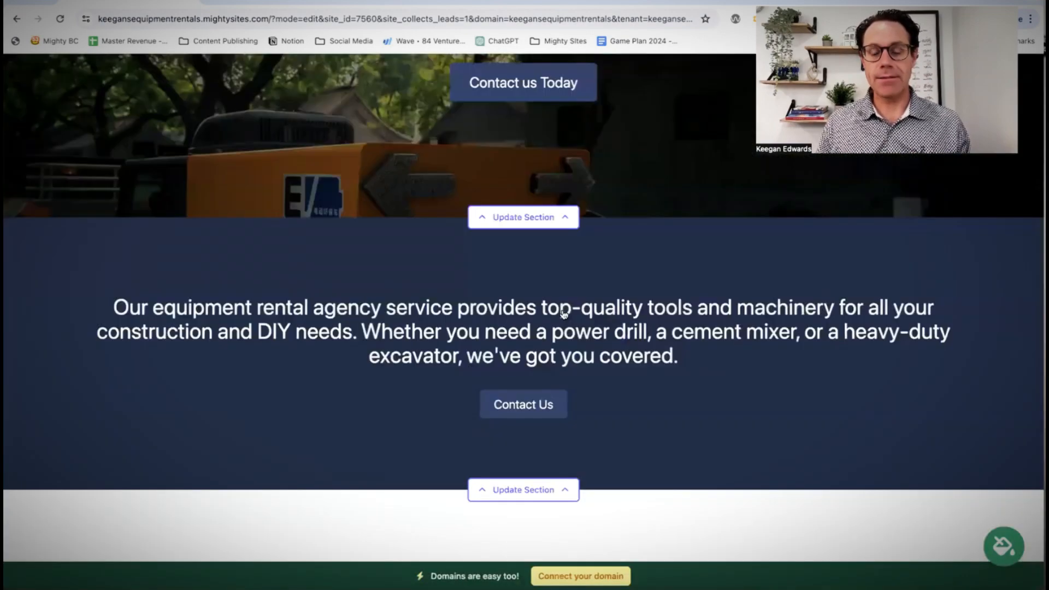
scroll(564, 313, "down", 15)
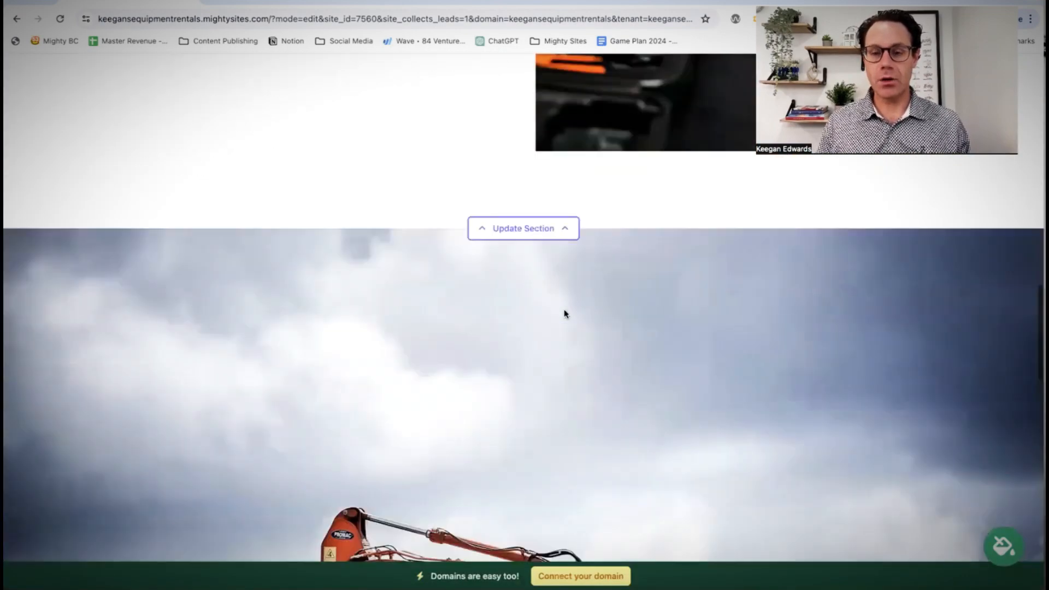
scroll(565, 314, "down", 15)
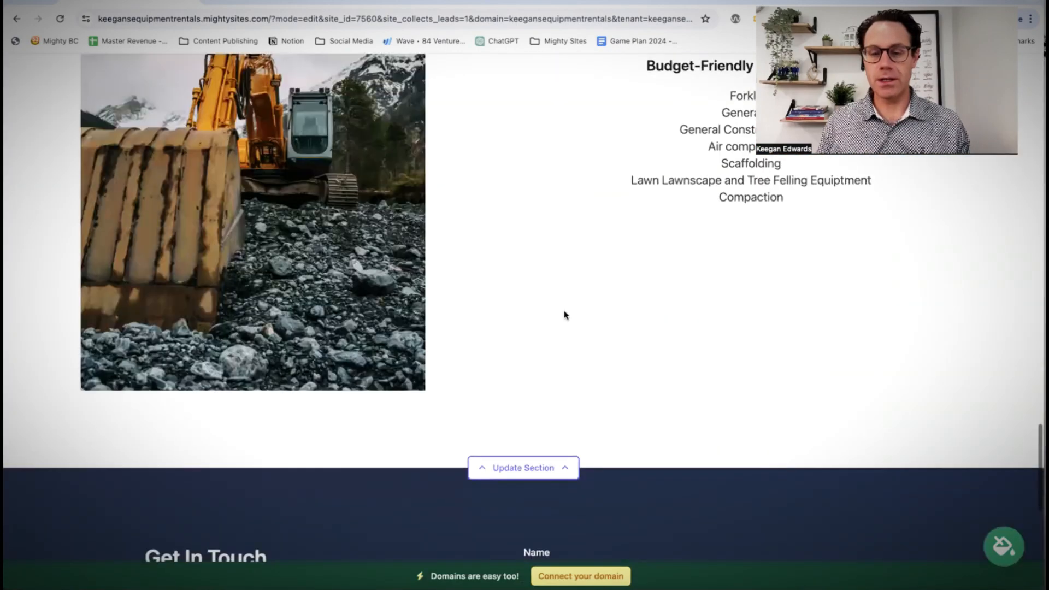
scroll(564, 314, "down", 3)
scroll(563, 312, "up", 20)
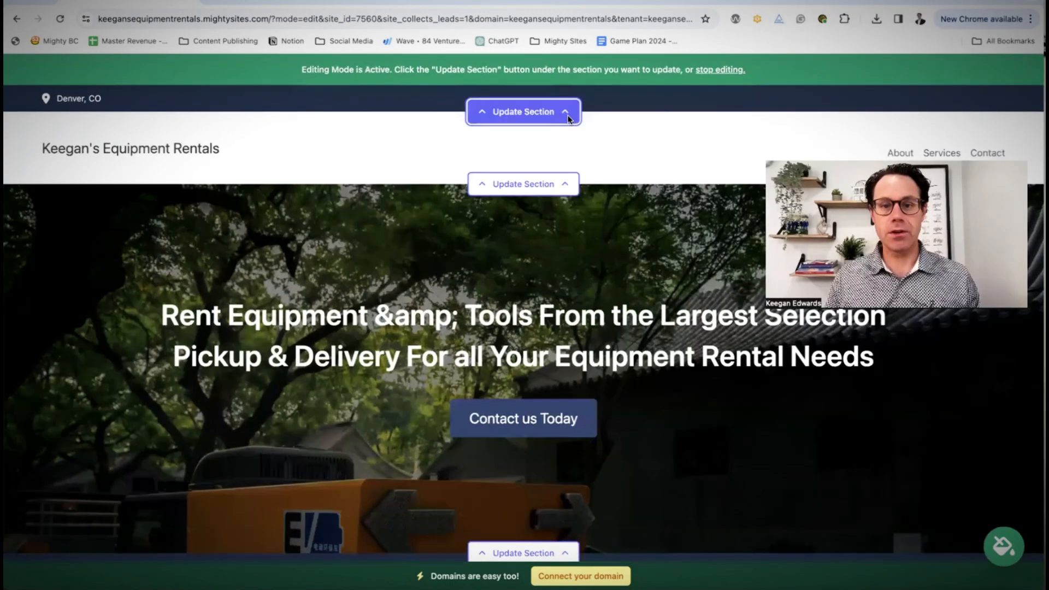
Enter the business phone number in the contact bar section's location details and save them.
left_click(563, 115)
left_click(506, 259)
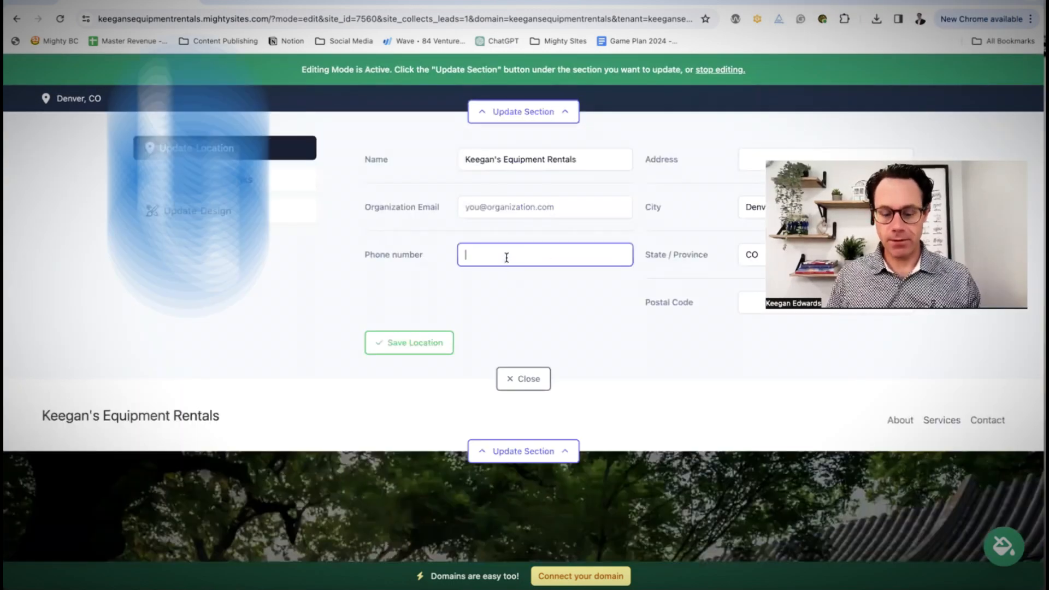
type("777-777-7777")
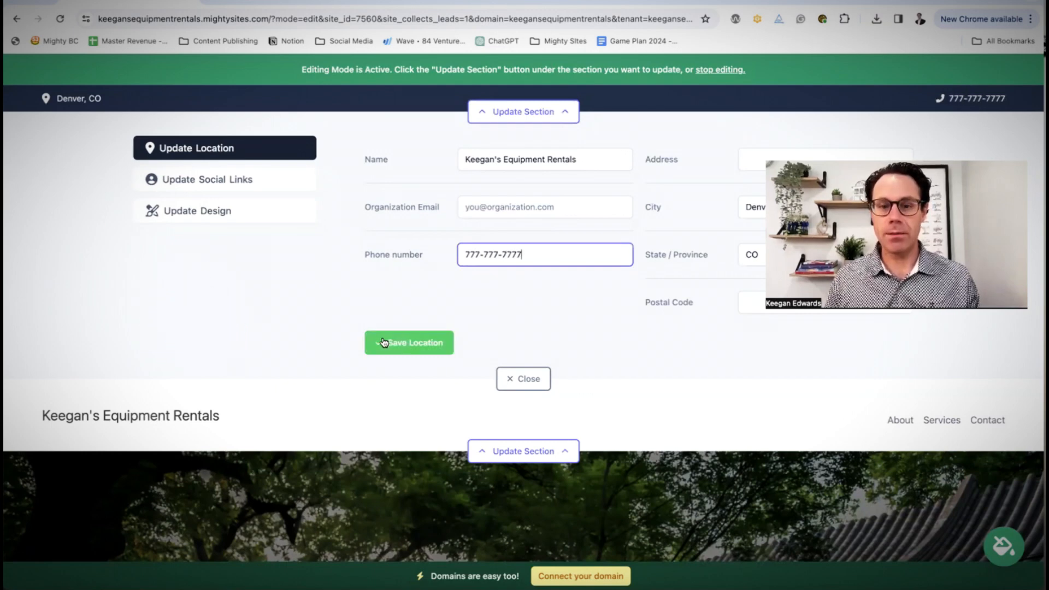
left_click(415, 343)
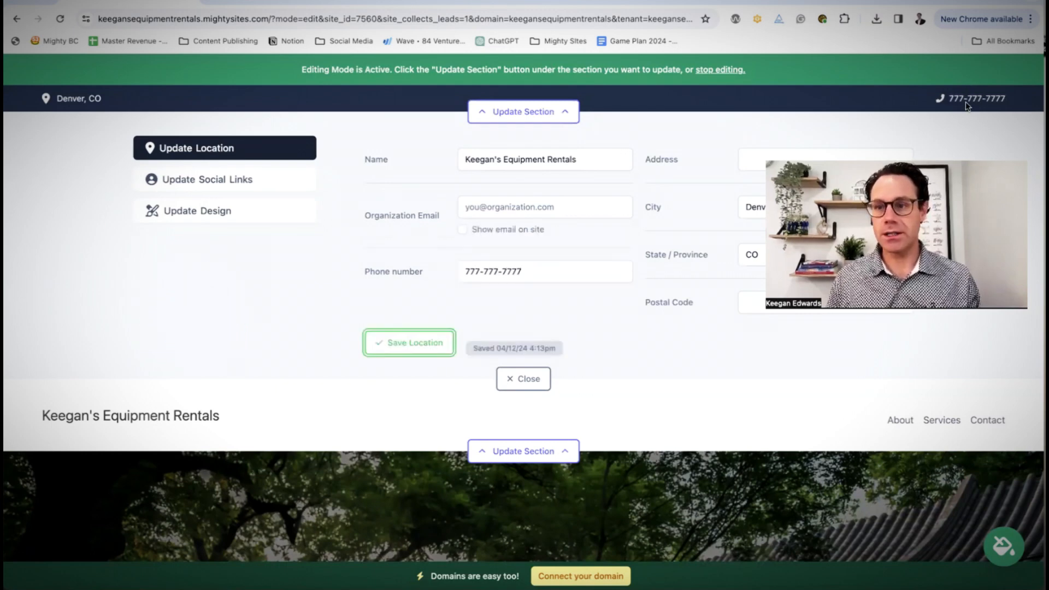
Add the company's facebook.com page address to the contact bar's social links and save them.
left_click(224, 180)
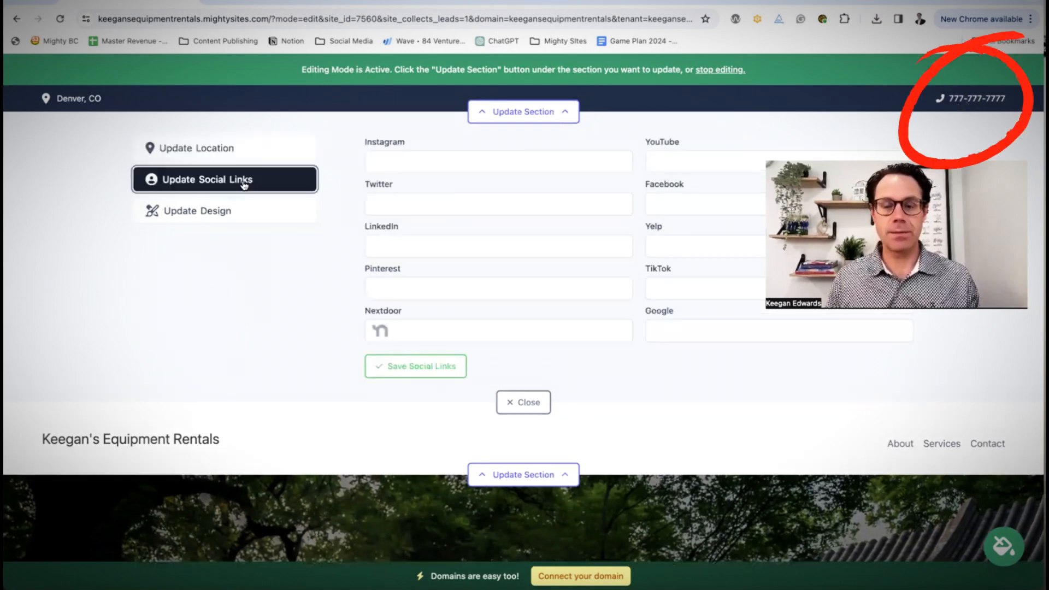
left_click(713, 207)
type("facebook.com")
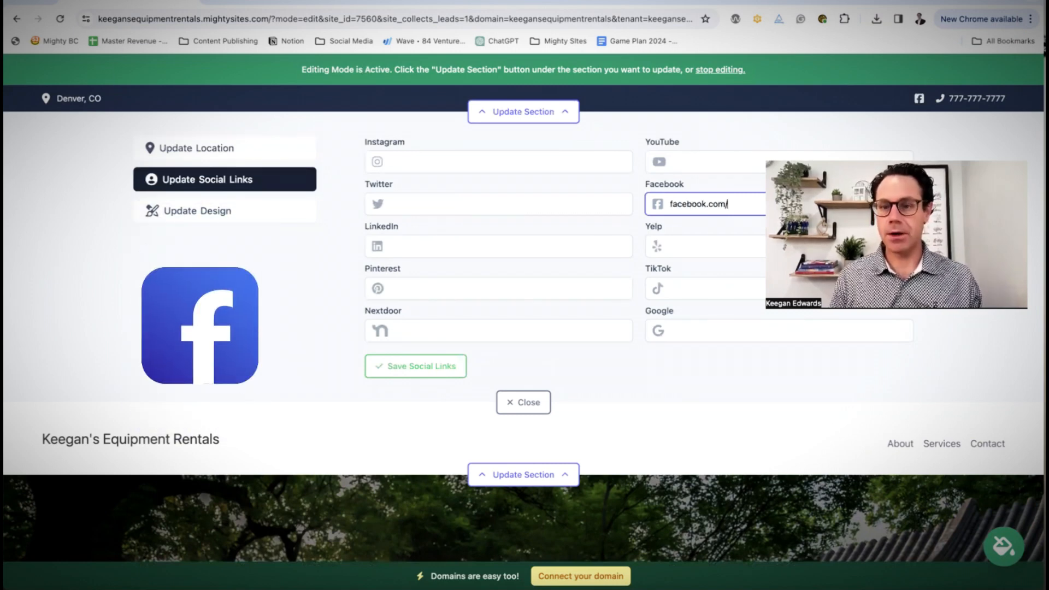
type("/equipmen")
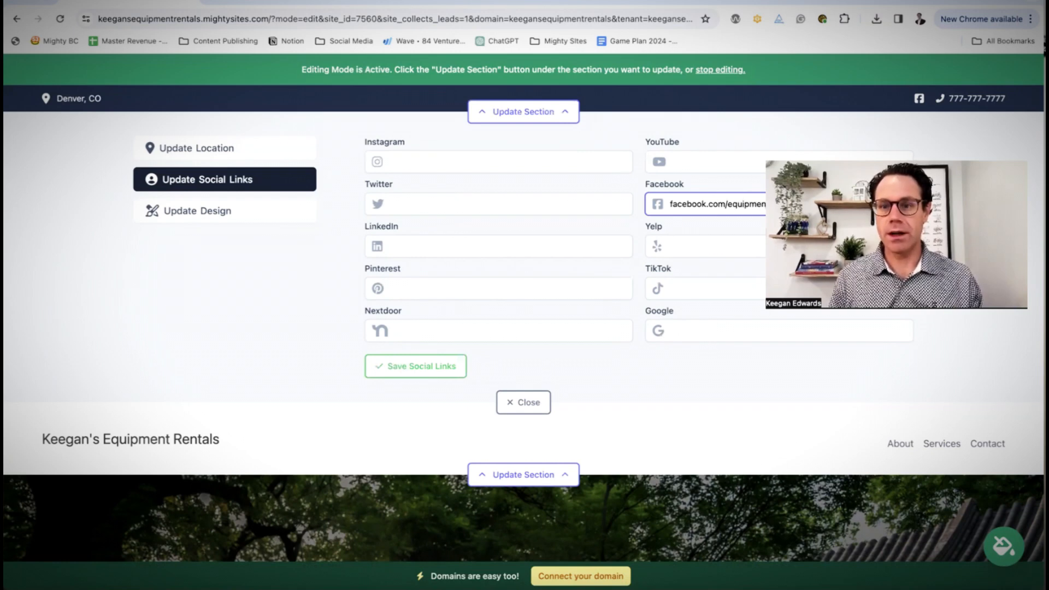
left_click(450, 364)
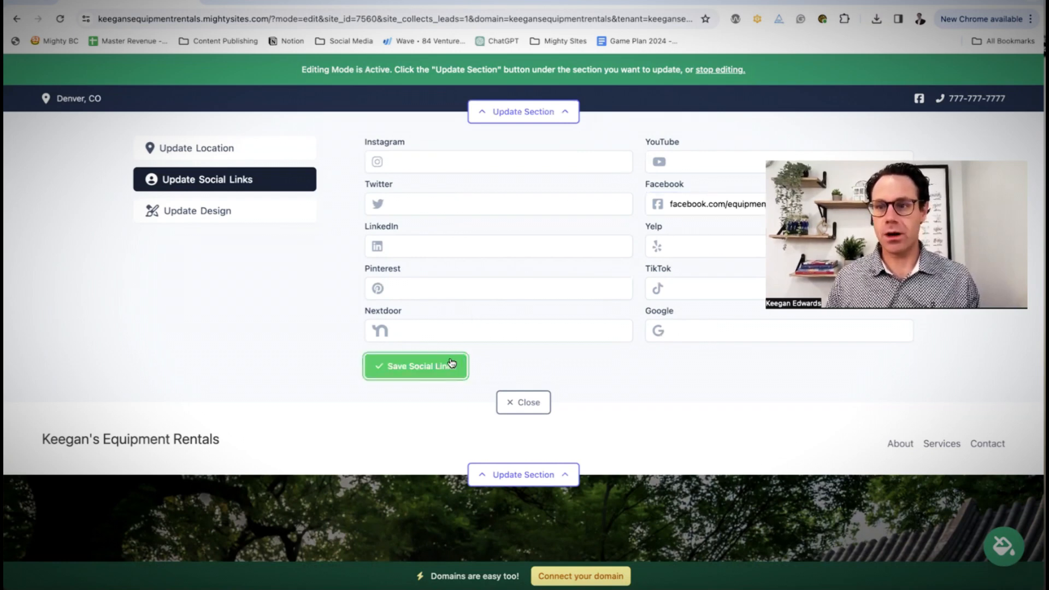
Apply the dark red color scheme to the contact bar section, save the design changes and close its editor.
left_click(250, 213)
left_click(265, 163)
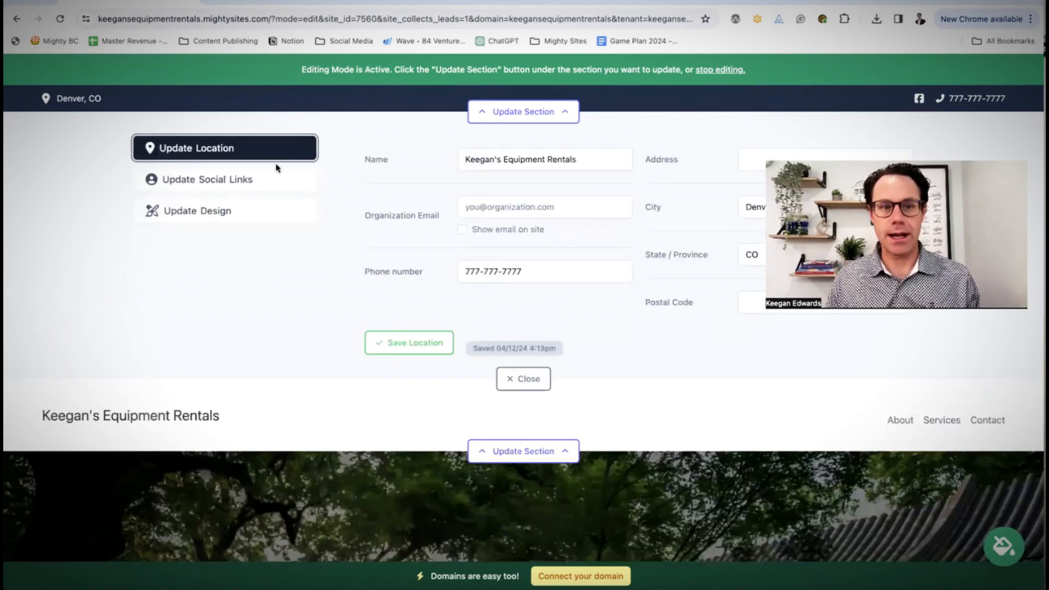
left_click(273, 211)
left_click(479, 258)
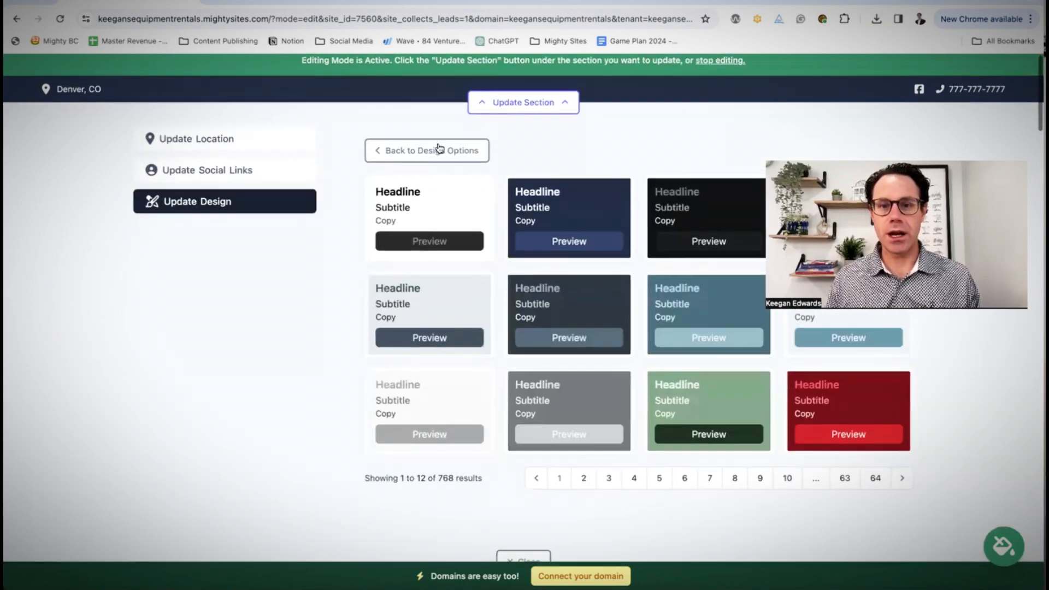
left_click(818, 431)
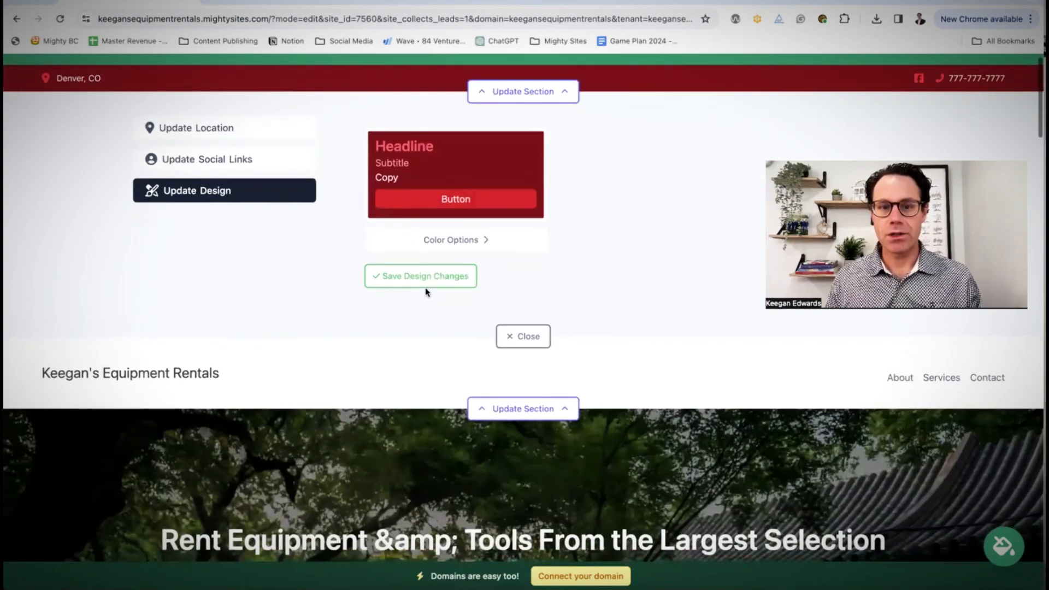
left_click(438, 280)
left_click(525, 336)
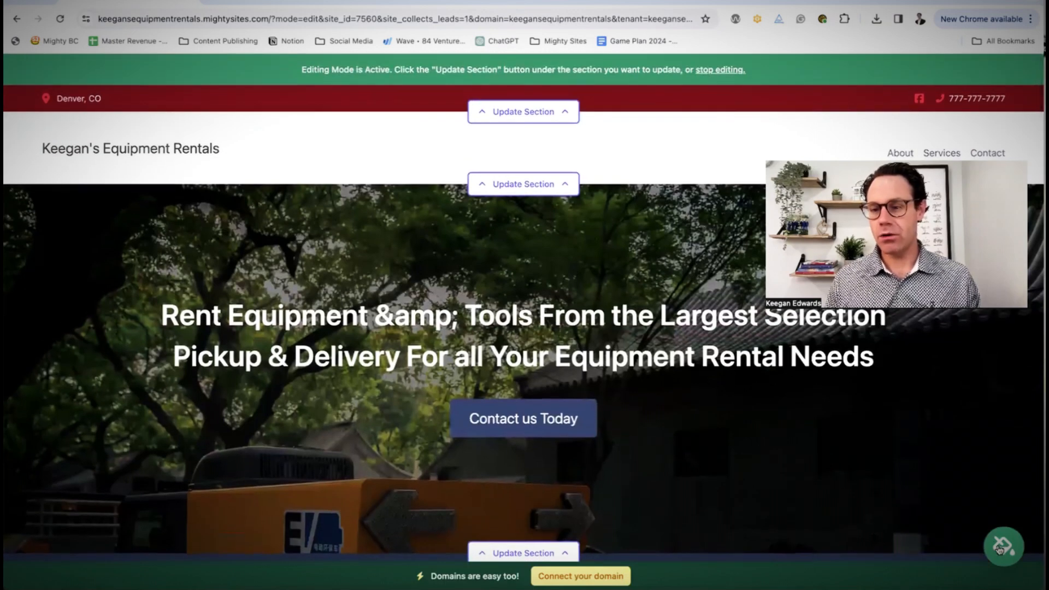
Open the site-wide theme chooser and browse further color themes.
left_click(1003, 546)
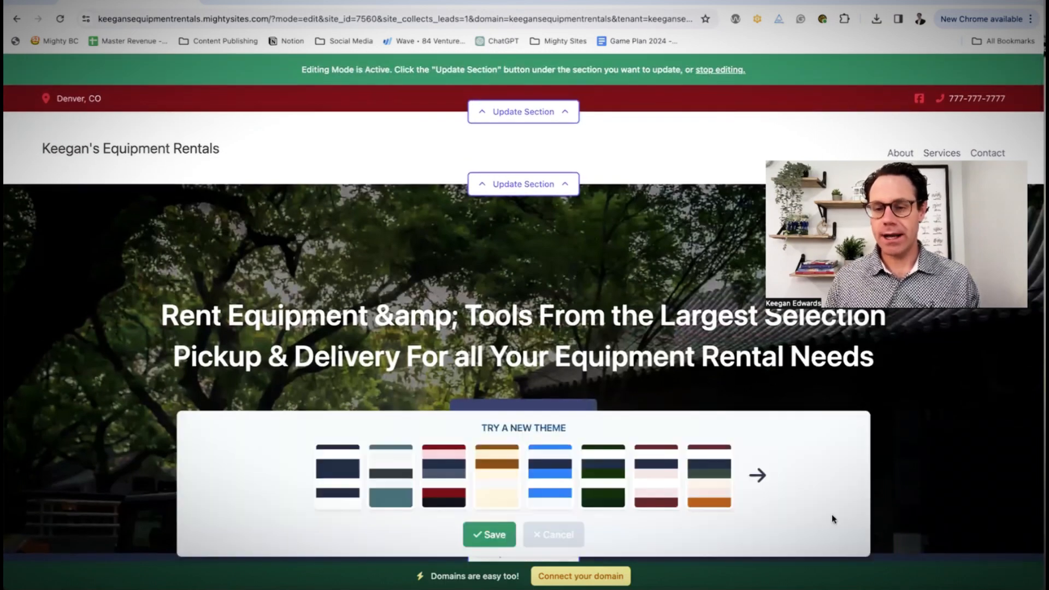
left_click(759, 486)
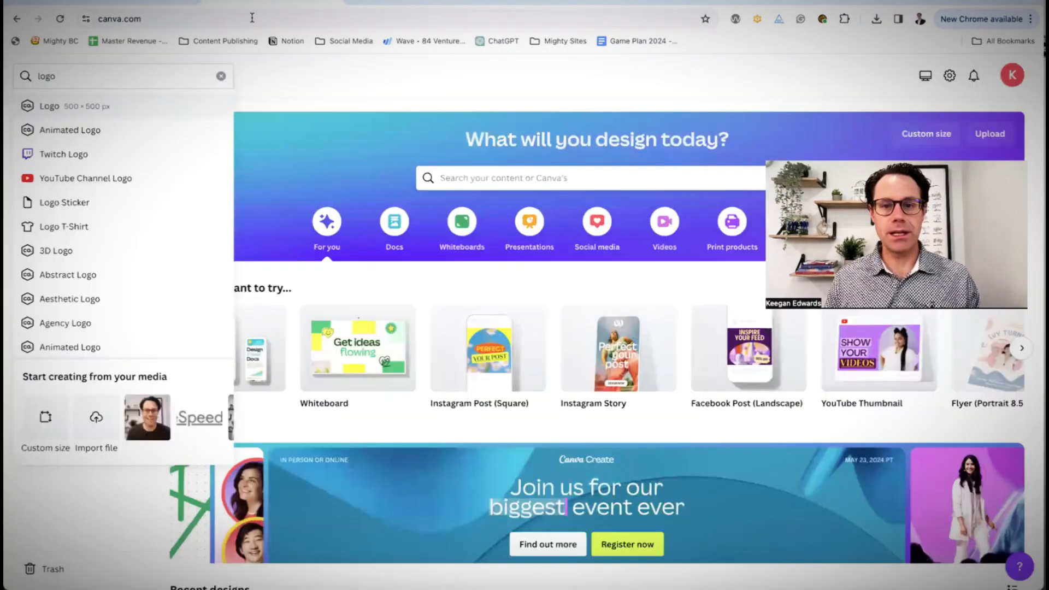
Create a blank 500 × 500 px logo design and search its templates for "rental".
left_click(95, 105)
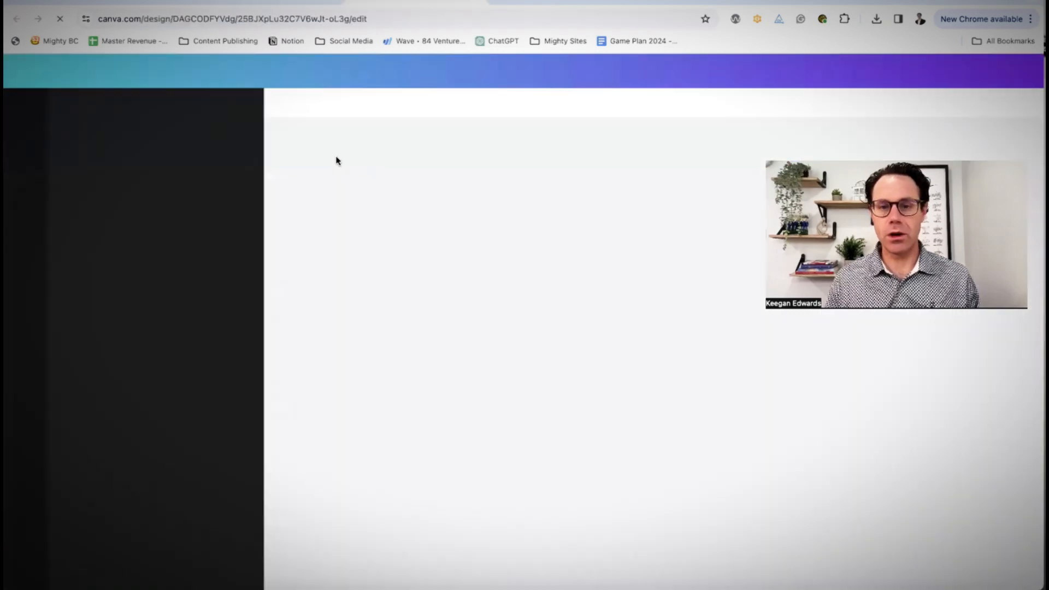
left_click(136, 112)
type("rental")
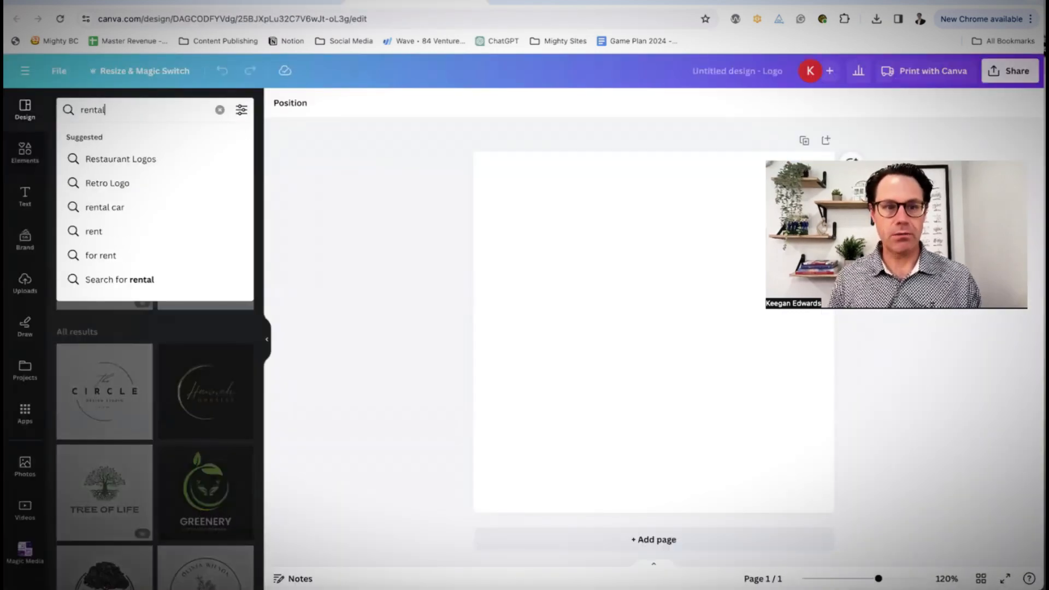
left_click(126, 277)
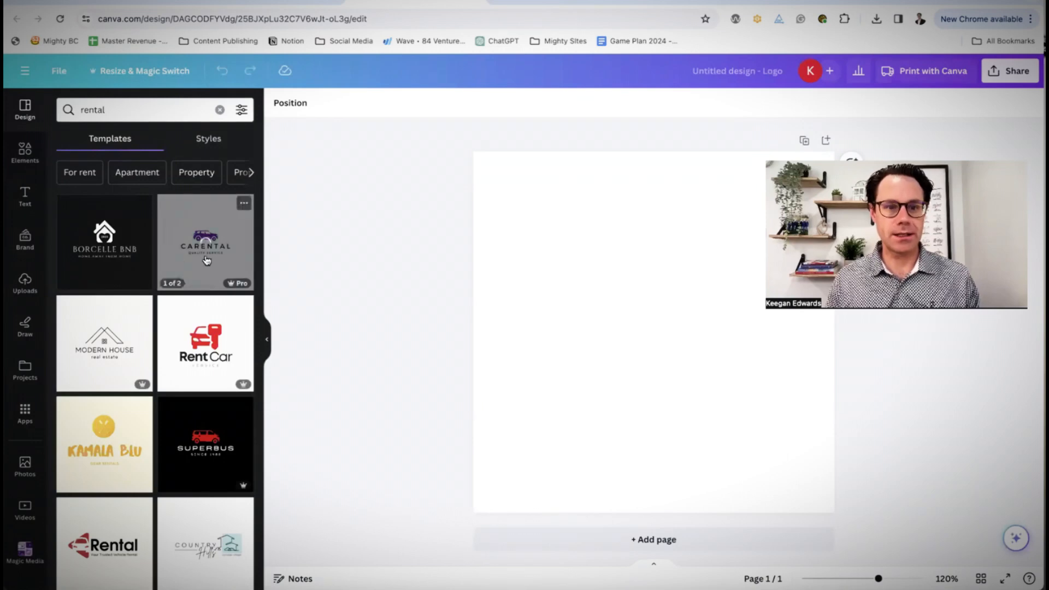
Browse the rental logo templates and apply the white-background page of the Vintage Purple Car Rental Service Logo.
scroll(149, 328, "down", 1)
scroll(150, 328, "down", 6)
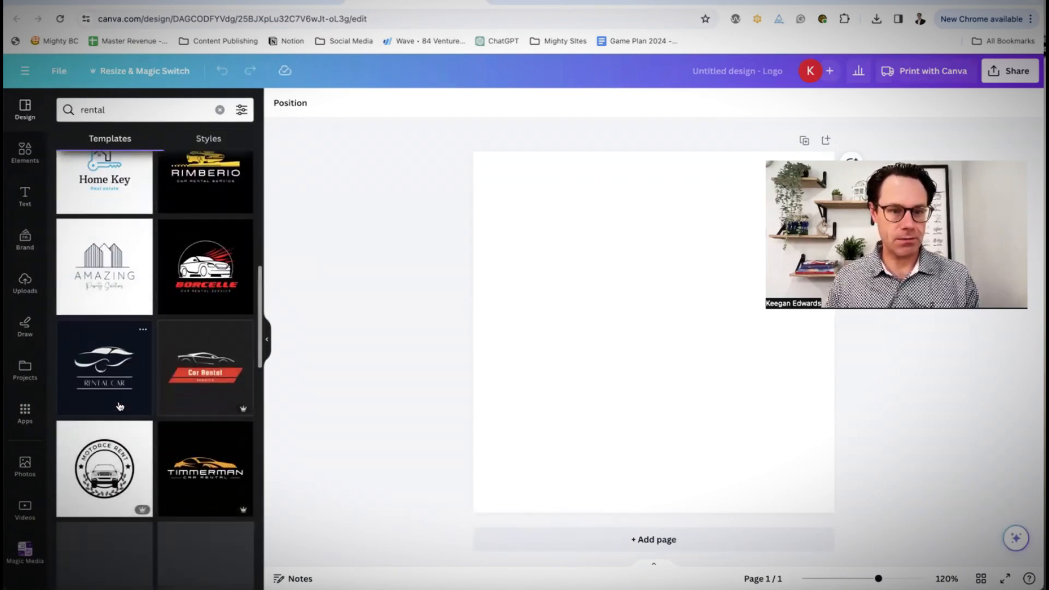
scroll(120, 406, "up", 8)
scroll(121, 406, "up", 1)
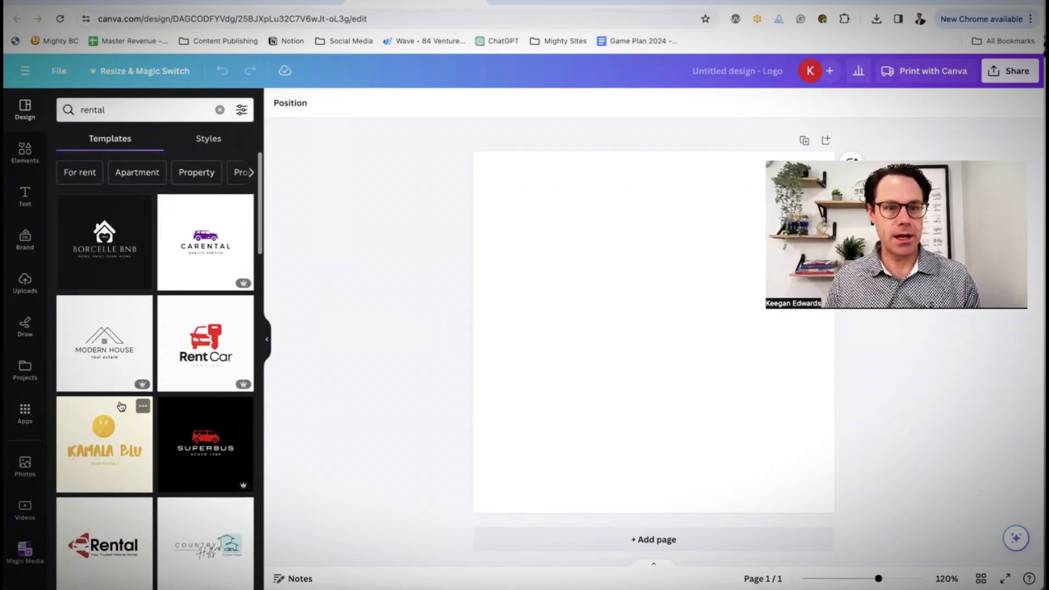
left_click(184, 273)
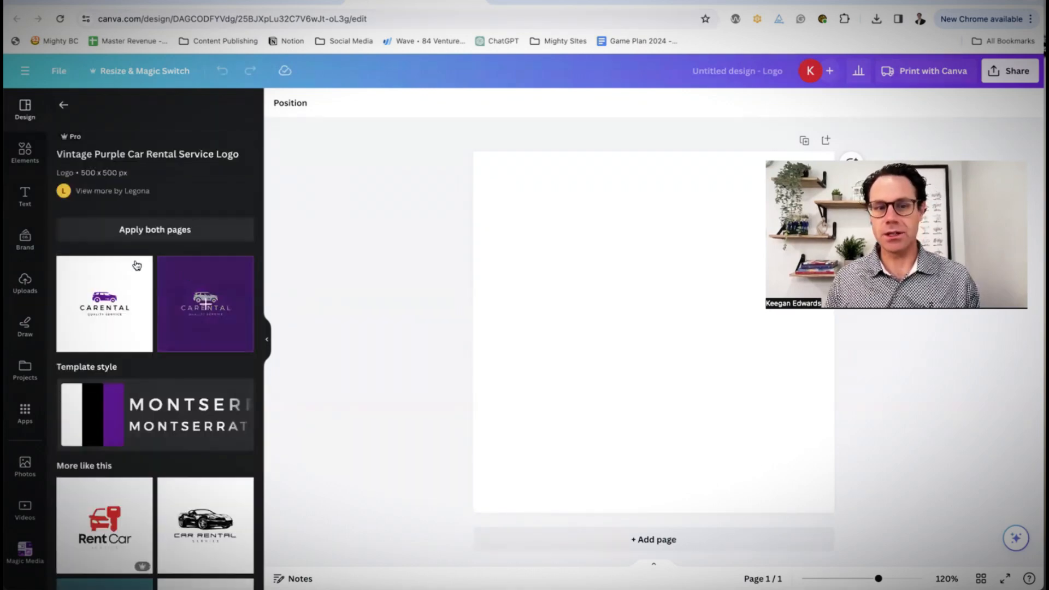
left_click(108, 309)
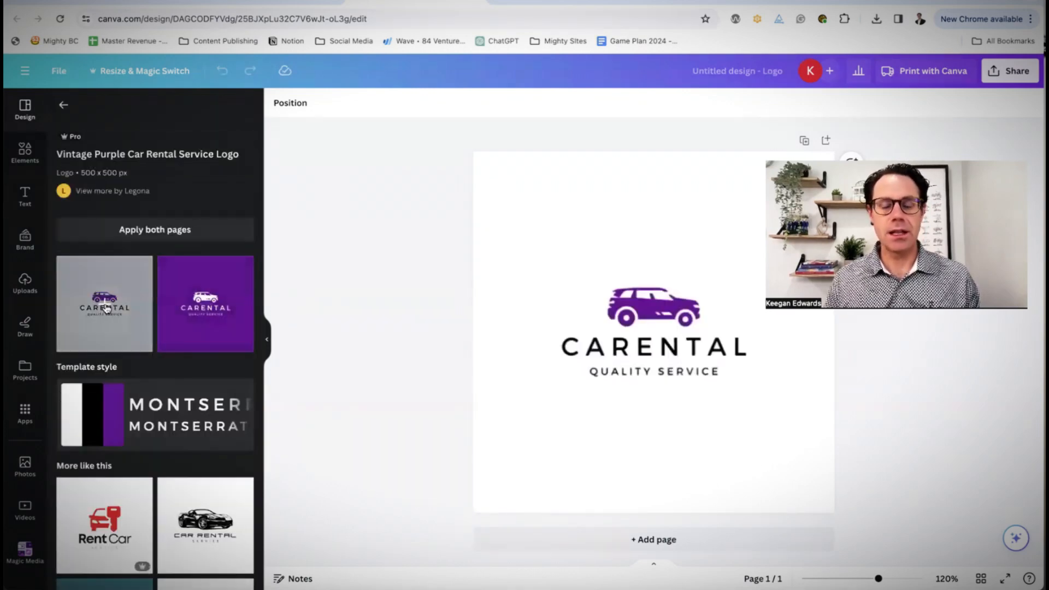
Name the design "rental logo" and download it as a PNG.
left_click(776, 70)
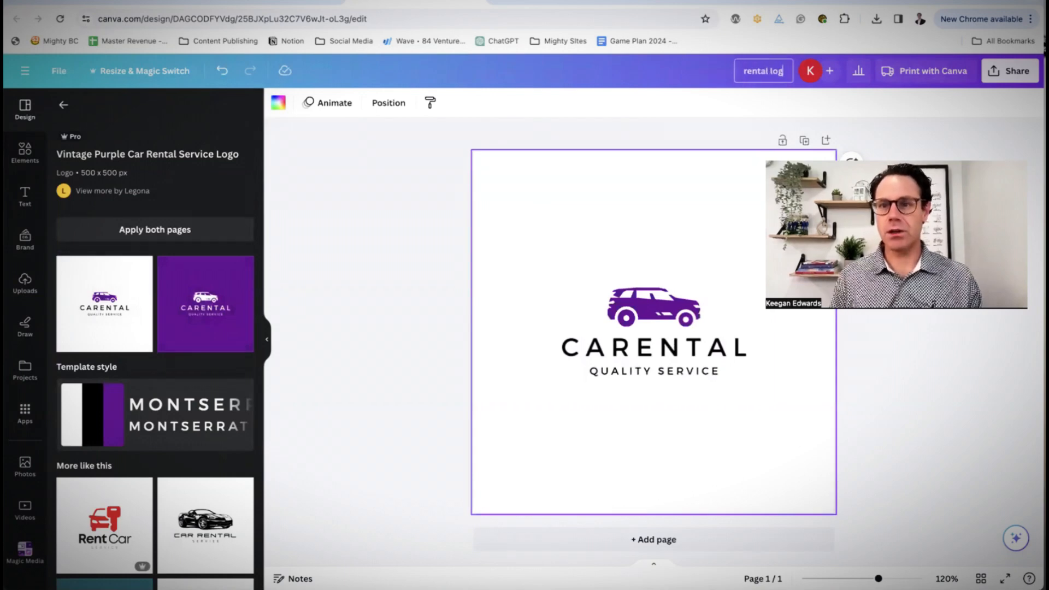
left_click(1020, 72)
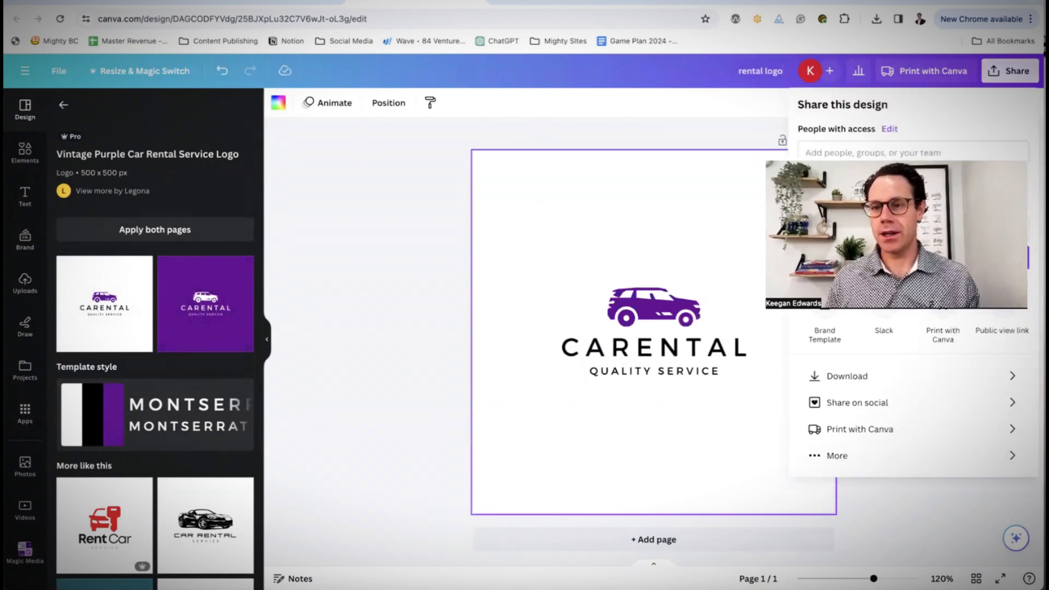
left_click(963, 376)
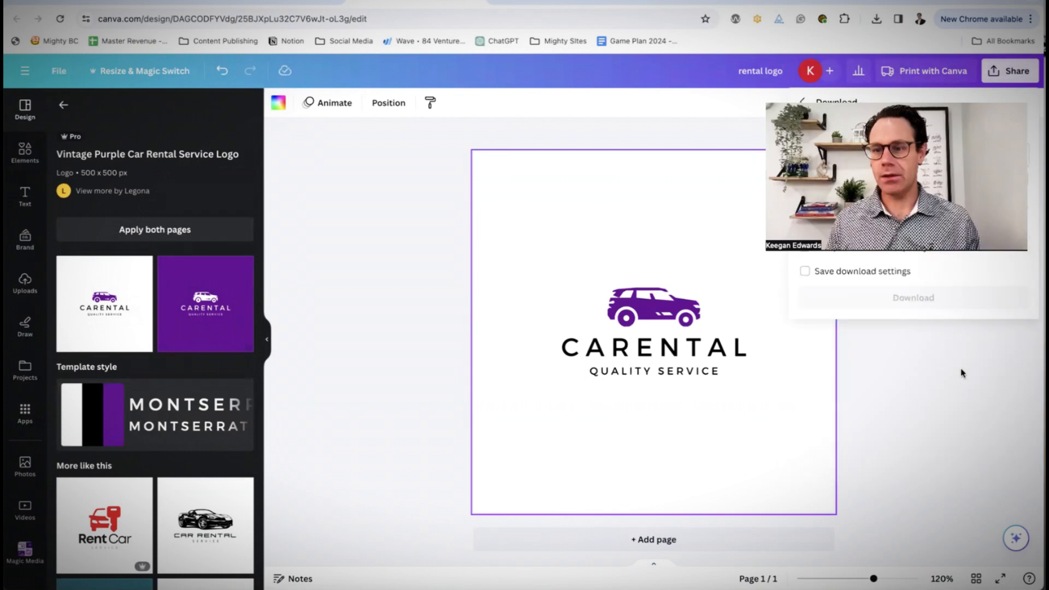
left_click(921, 298)
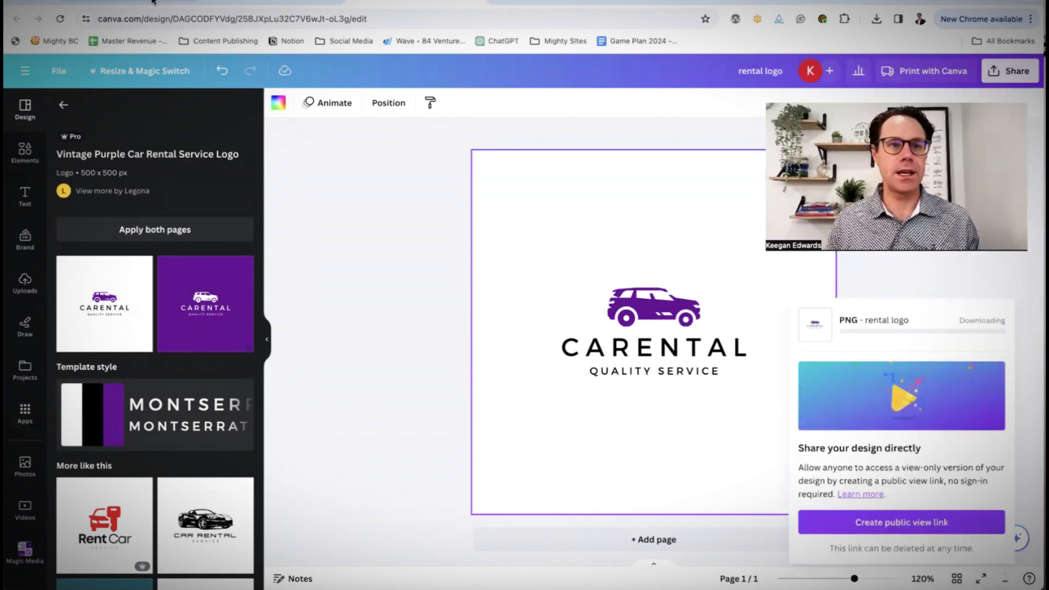
Switch back to the Mighty Sites editor and upload rental logo.png as the header section's logo.
left_click(153, 2)
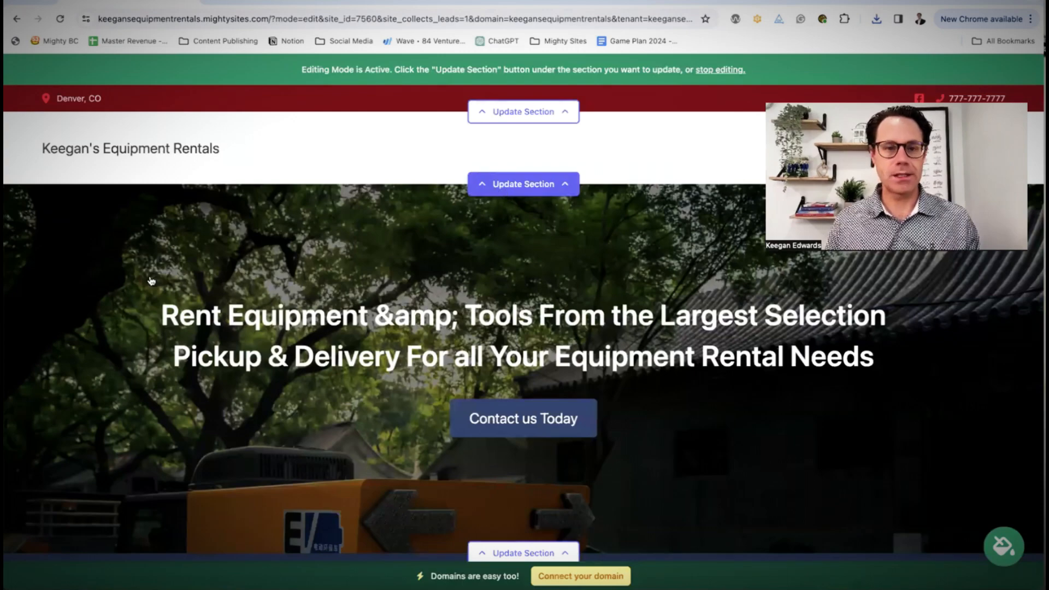
left_click(523, 184)
left_click(452, 253)
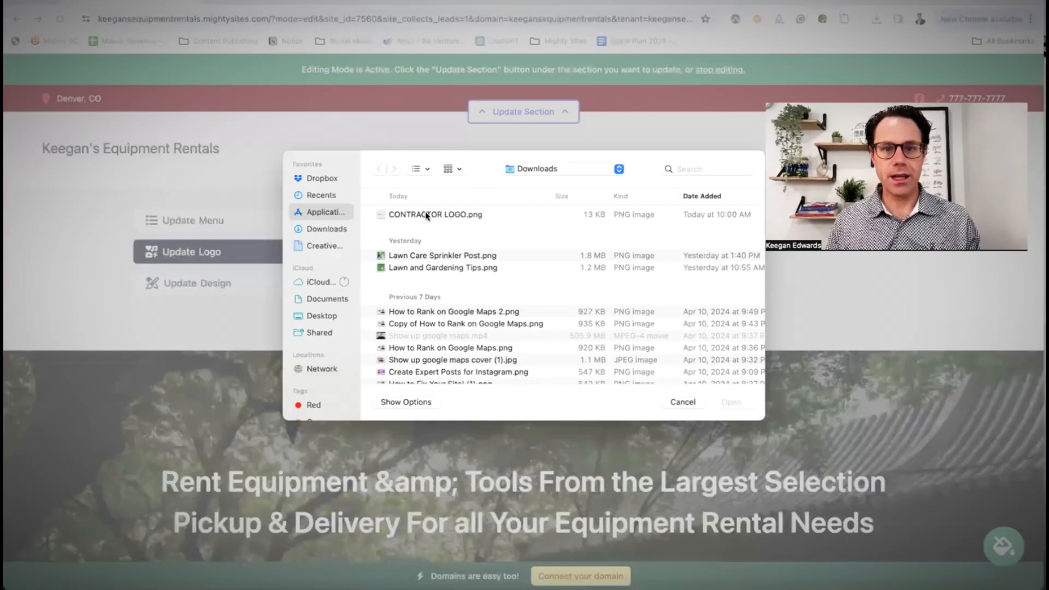
left_click(426, 215)
left_click(731, 403)
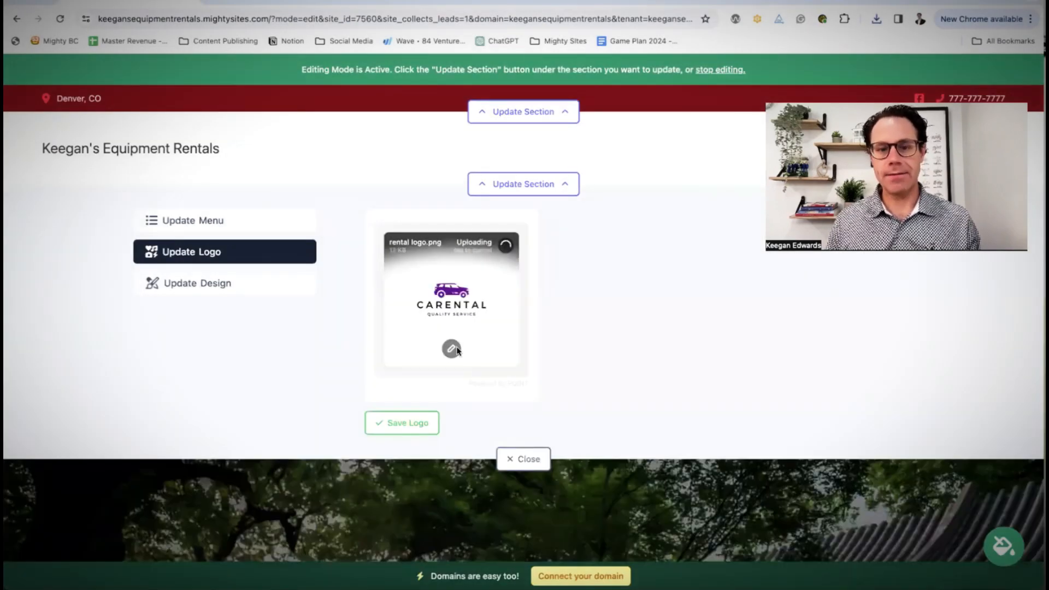
Crop the uploaded logo closely around the car graphic and its text, finish the image edit and save the logo.
left_click(453, 347)
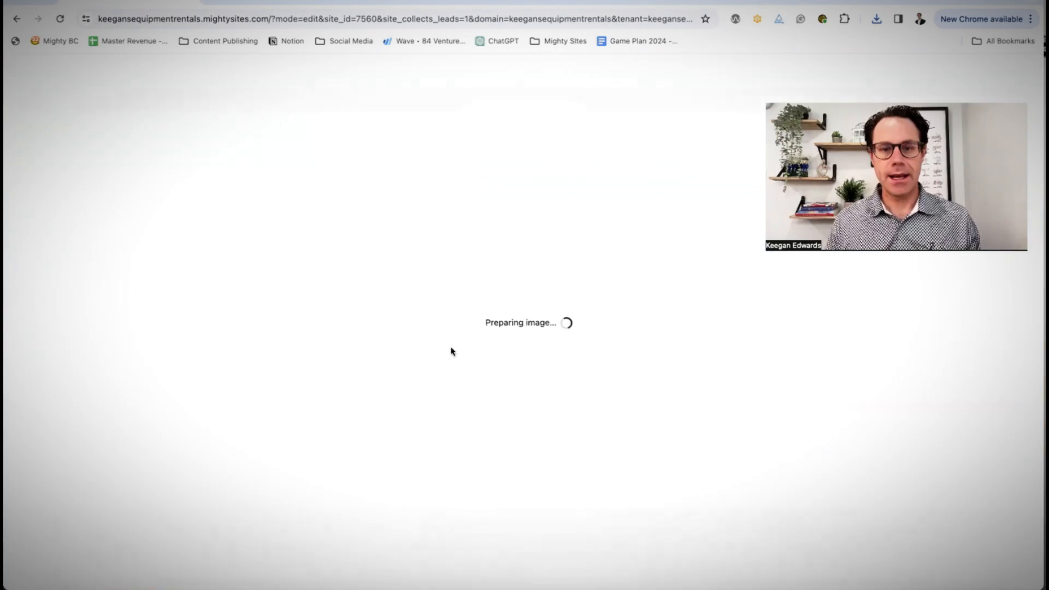
left_click_drag(420, 162, 415, 271)
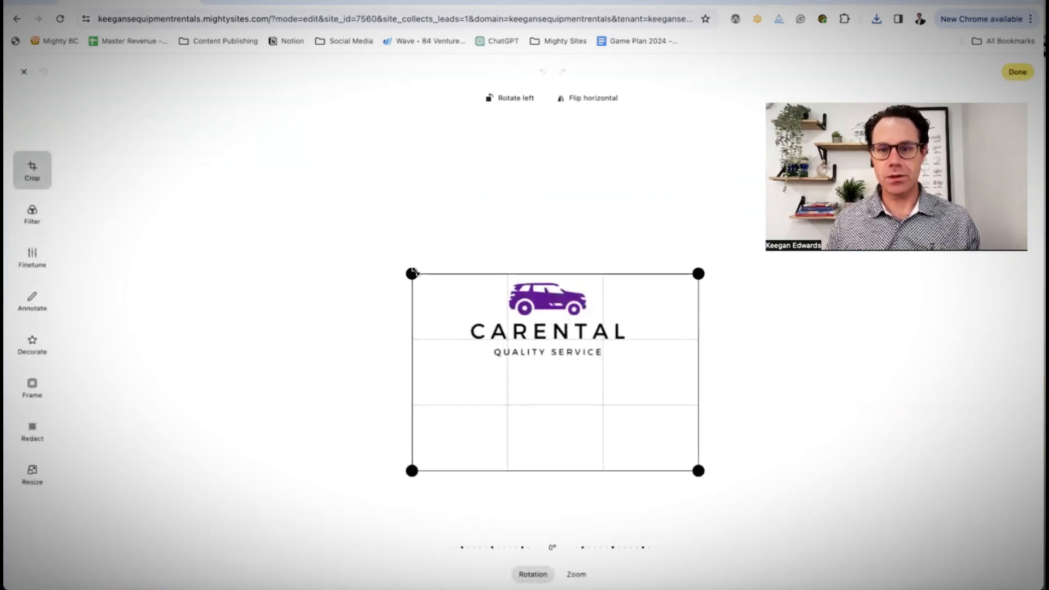
left_click_drag(702, 471, 642, 379)
left_click_drag(412, 380, 445, 376)
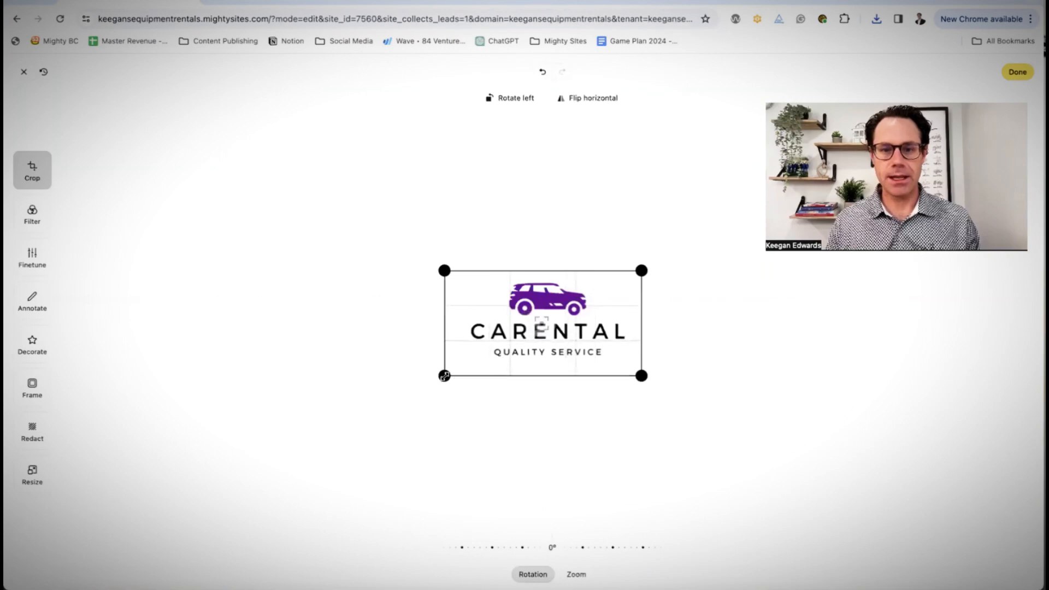
left_click(32, 257)
left_click(33, 213)
left_click(32, 299)
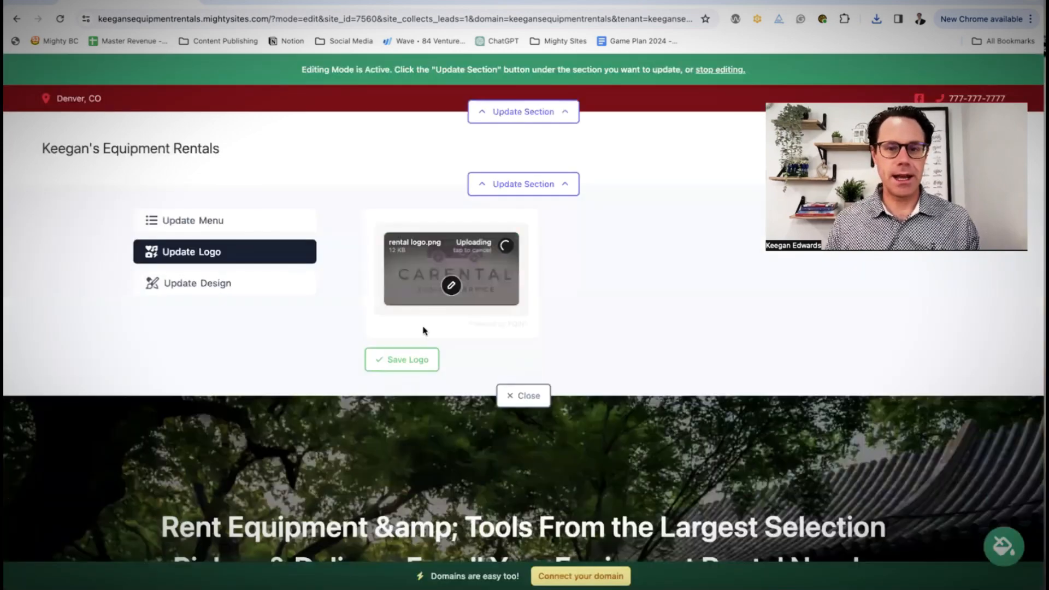
left_click(413, 361)
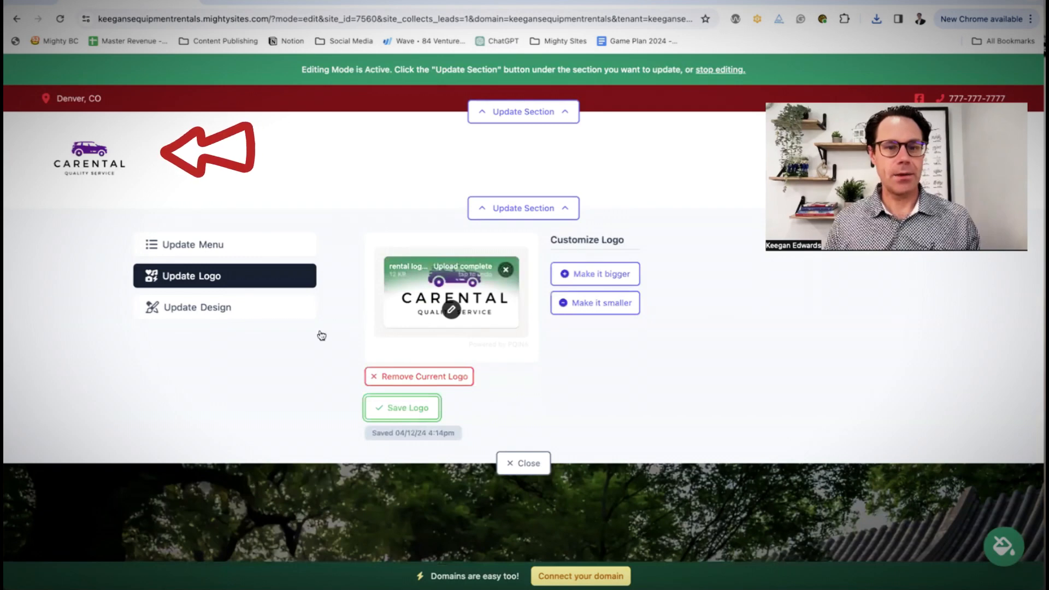
Enlarge the header logo by one size step and close the header section's editor.
left_click(599, 280)
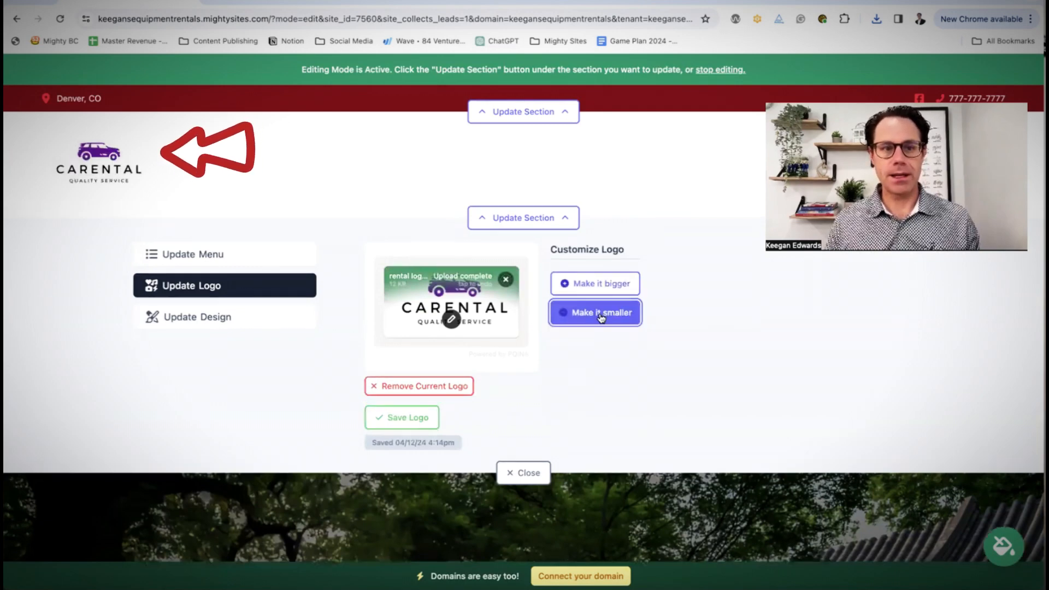
left_click(601, 312)
left_click(601, 274)
left_click(510, 472)
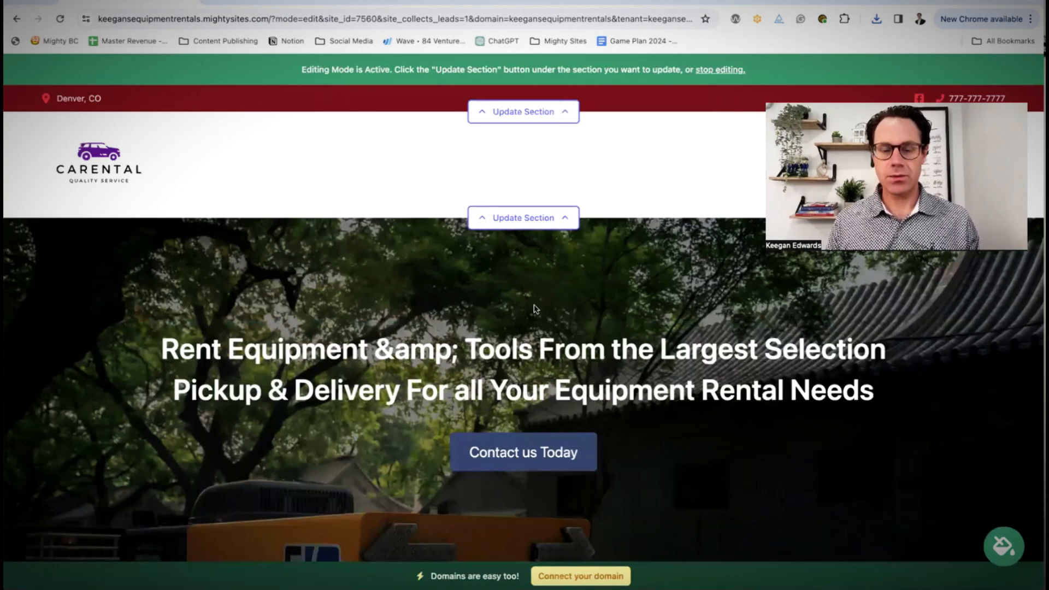
Change the hero section's title to "Local Expert Rental Service".
scroll(535, 309, "down", 1)
scroll(536, 382, "down", 3)
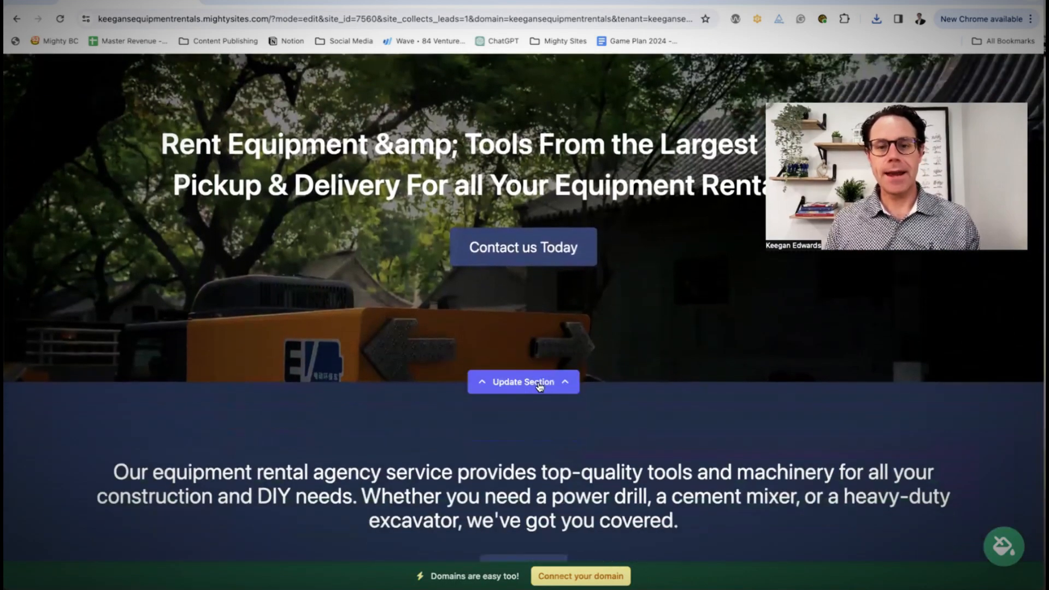
scroll(538, 386, "up", 1)
left_click(550, 422)
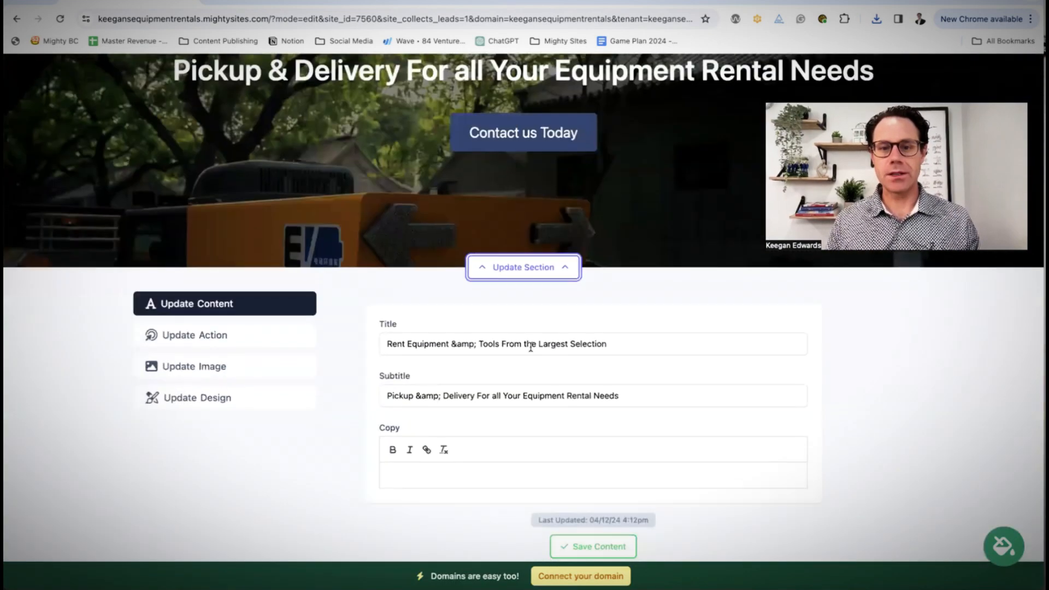
triple_click(531, 348)
scroll(633, 377, "up", 2)
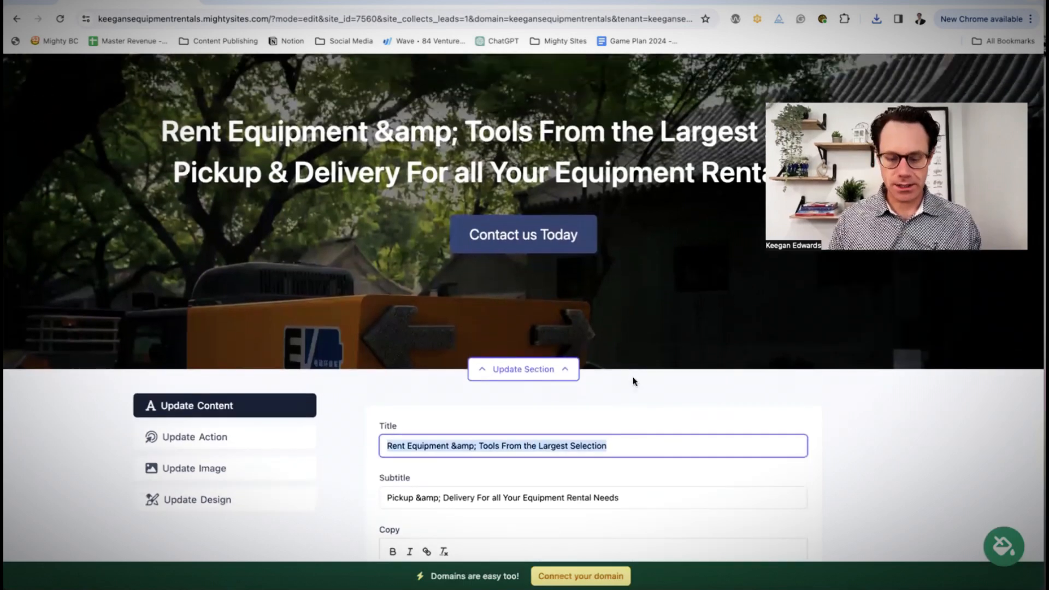
type("Local ")
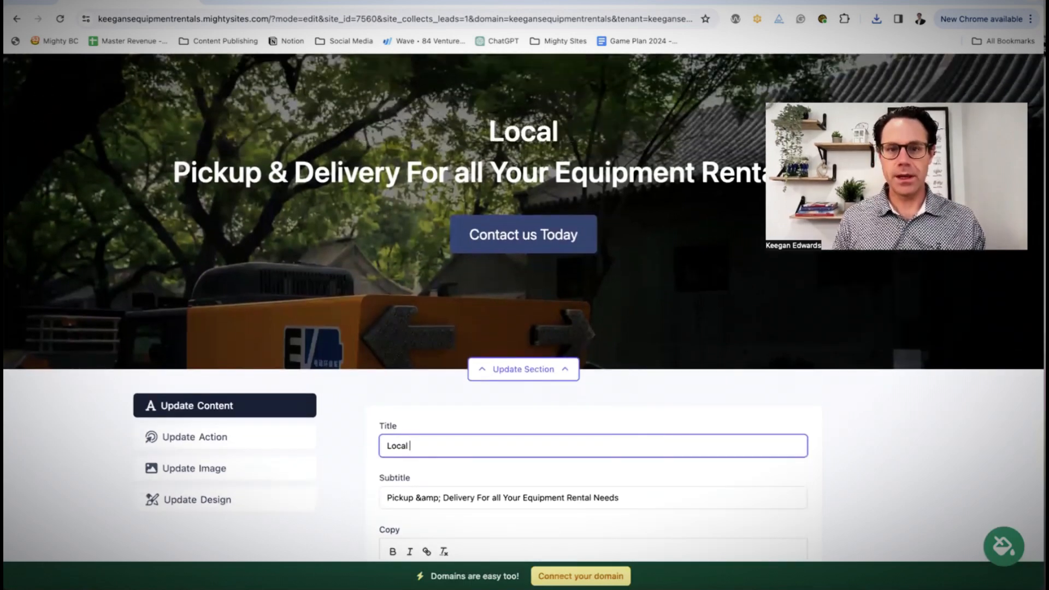
type("Expert Renta")
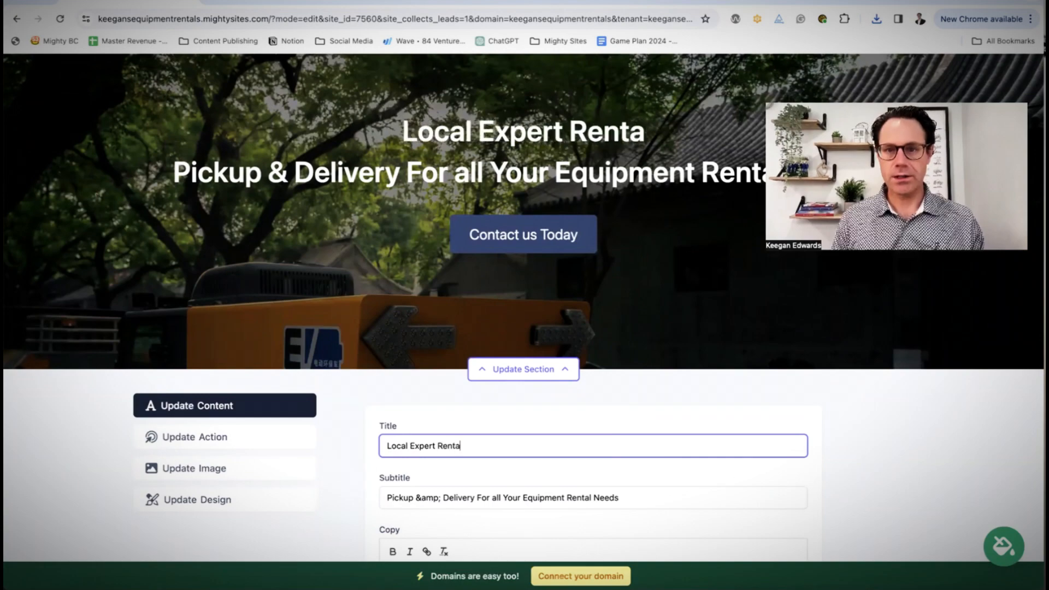
type("l Service")
scroll(597, 527, "down", 1)
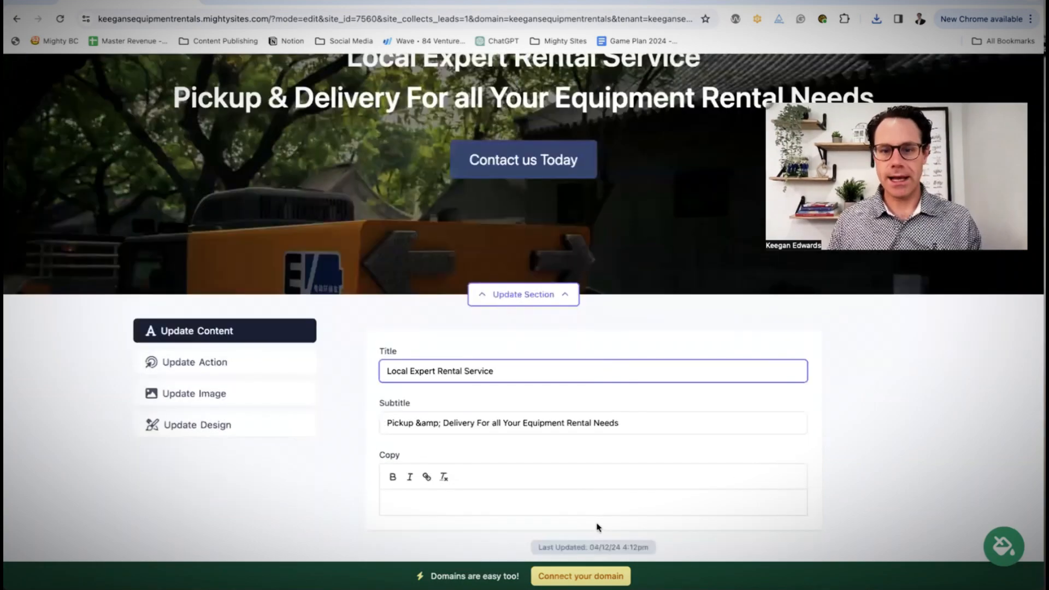
scroll(454, 464, "down", 1)
Open the hero section's action button settings and test where the Contact us Today button leads.
left_click(228, 327)
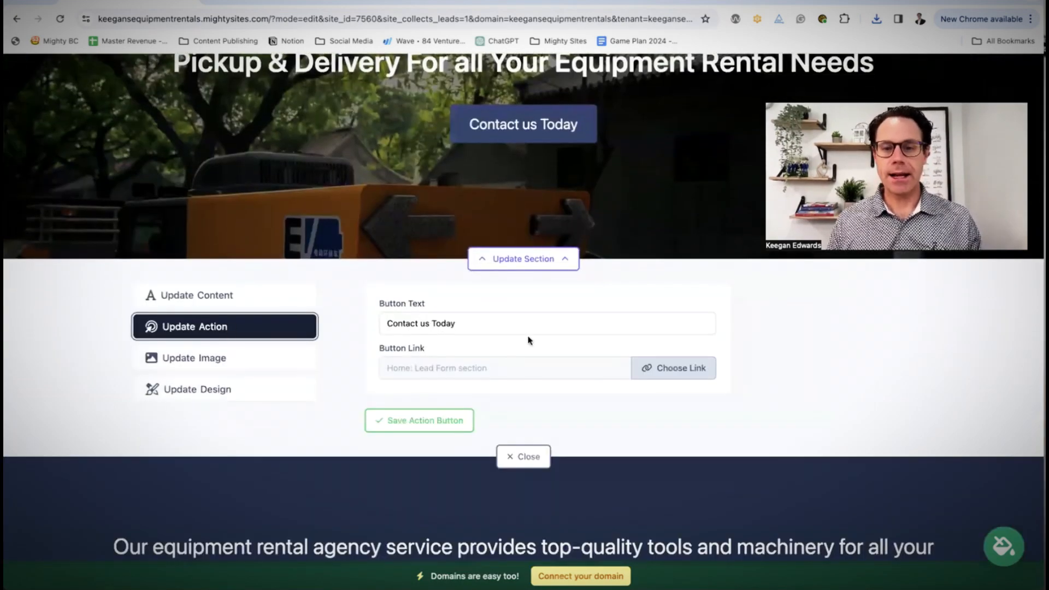
left_click(678, 370)
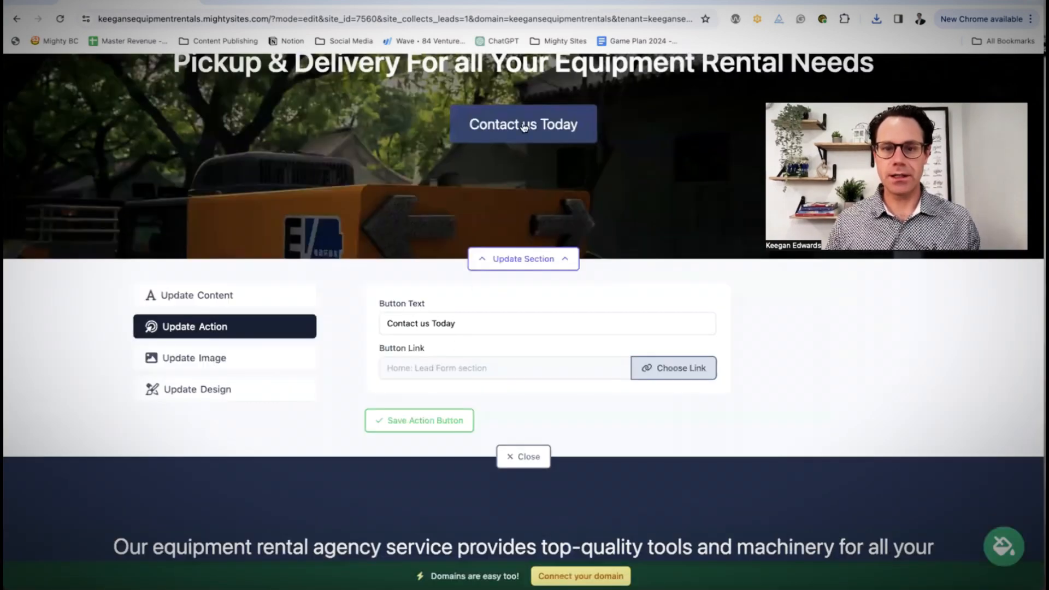
left_click(523, 127)
scroll(616, 247, "up", 6)
scroll(615, 249, "up", 10)
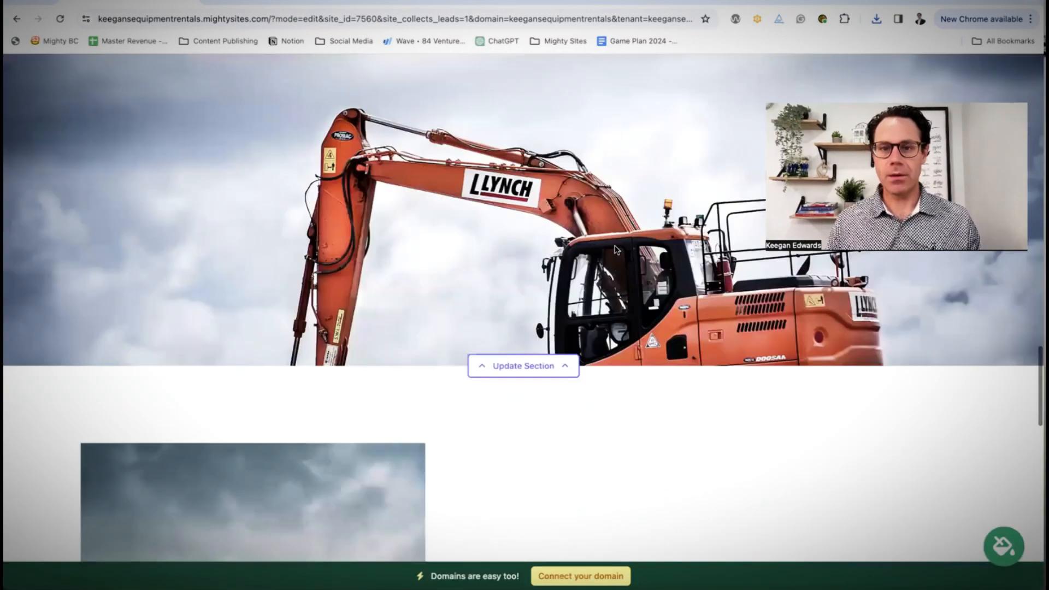
scroll(594, 274, "down", 2)
left_click(523, 525)
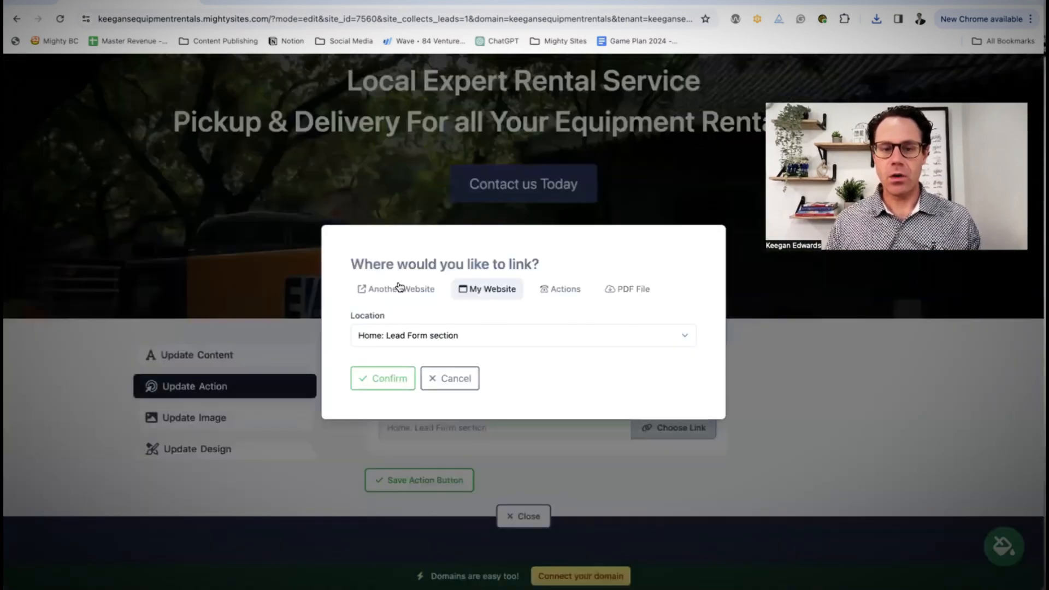
Review the hero button's link options for another website, actions, PDF file and own website, and cancel without changing the link.
left_click(400, 289)
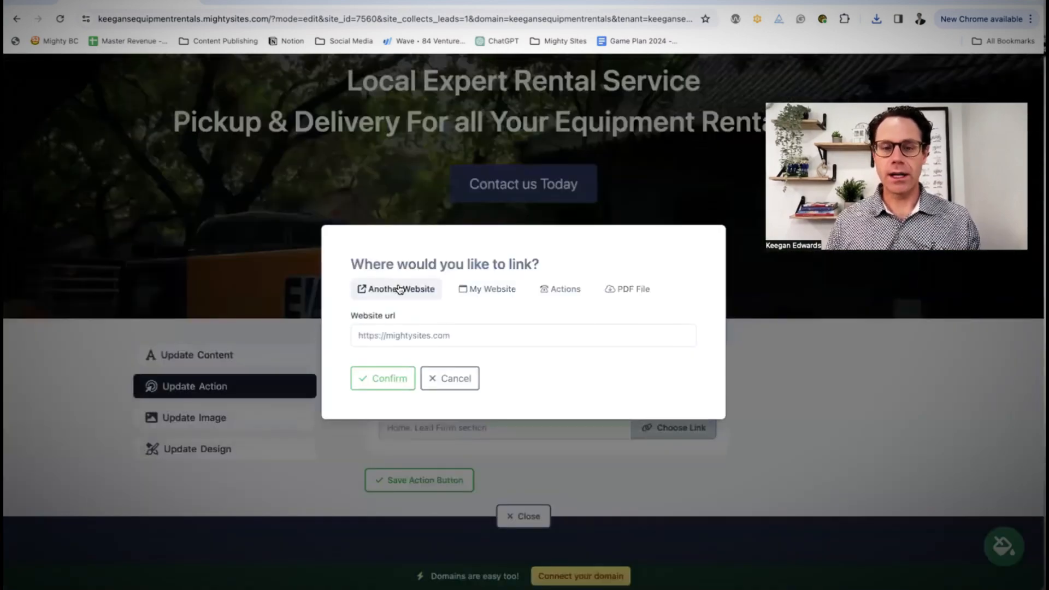
left_click(551, 289)
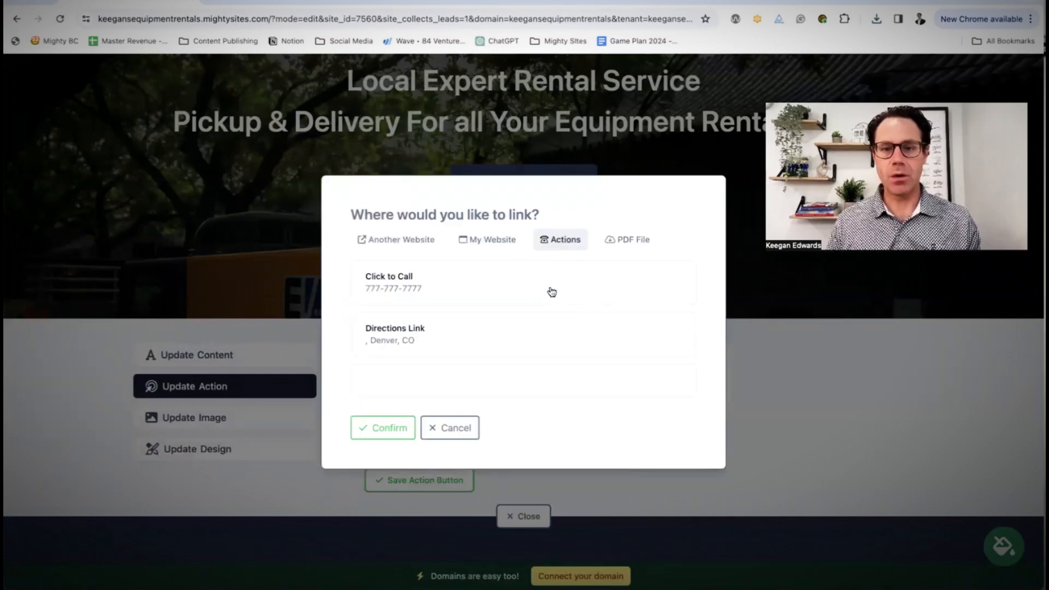
left_click(648, 243)
left_click(493, 288)
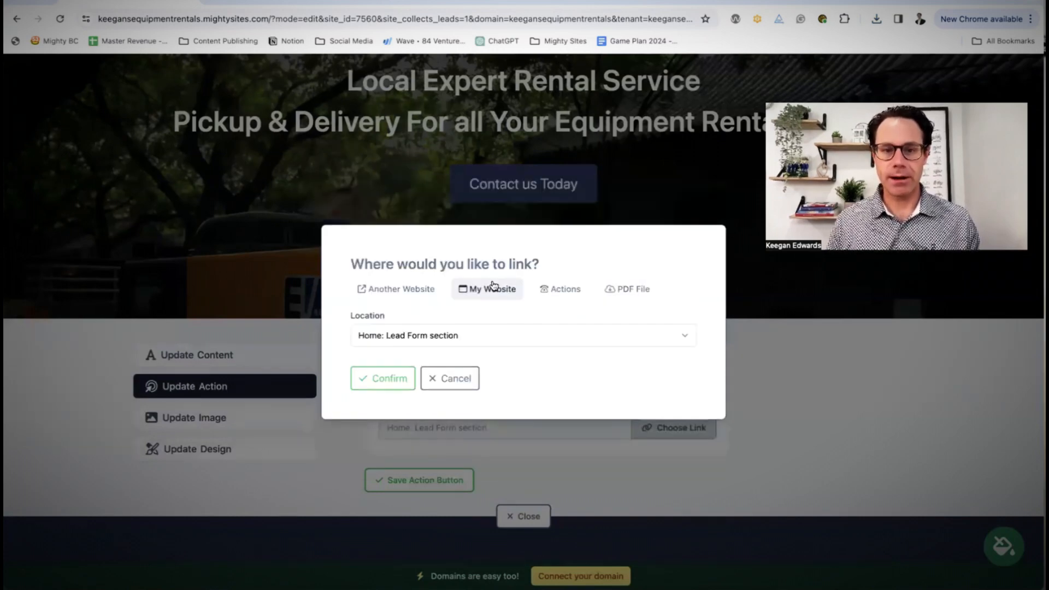
left_click(465, 379)
double_click(452, 384)
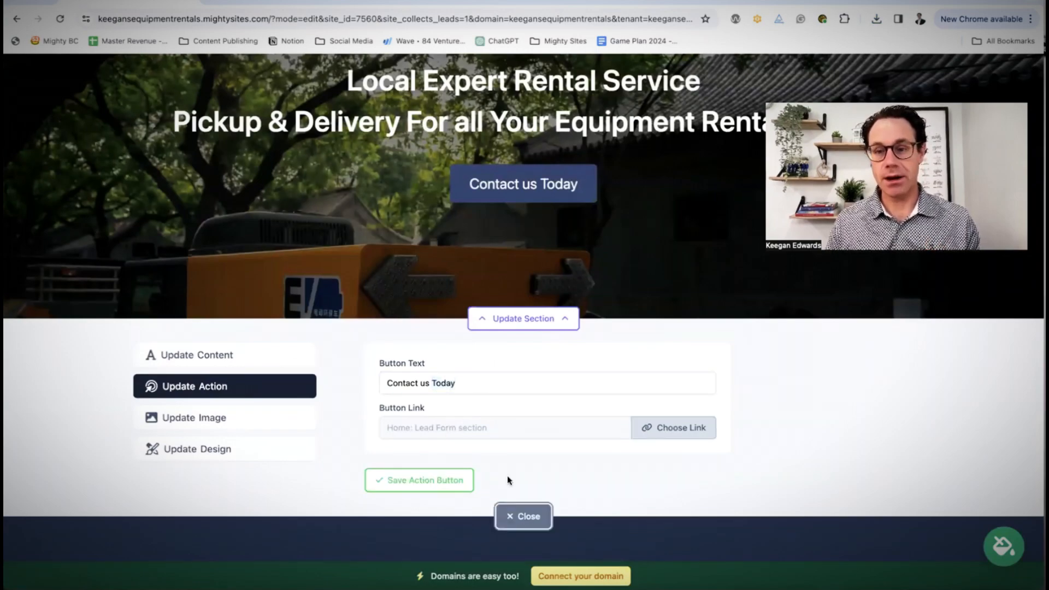
Save the hero section's action button and open the image options of the About Us section.
left_click(449, 476)
scroll(449, 475, "down", 15)
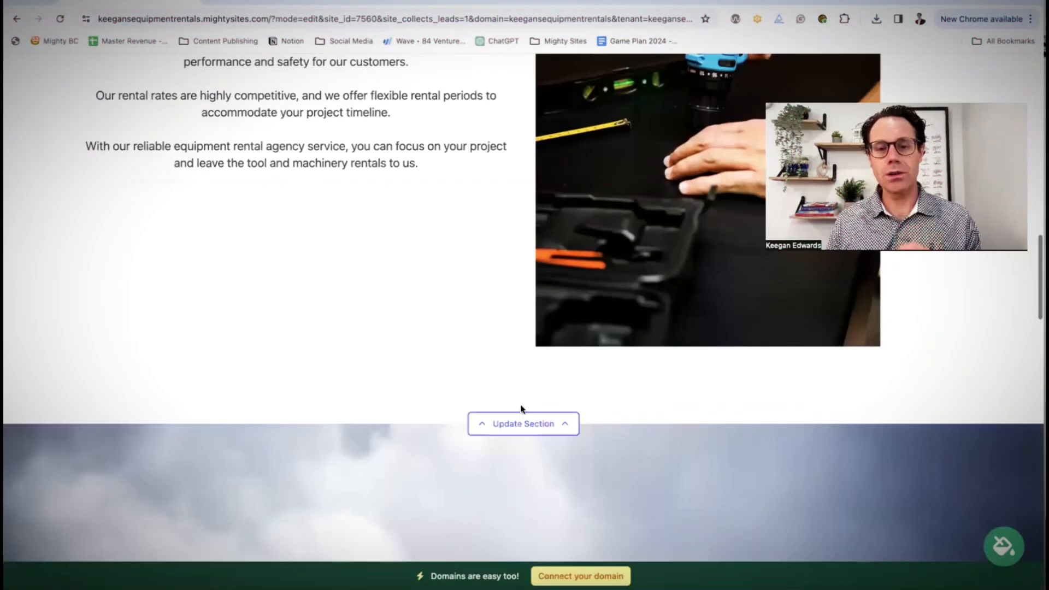
left_click(521, 420)
scroll(499, 487, "down", 4)
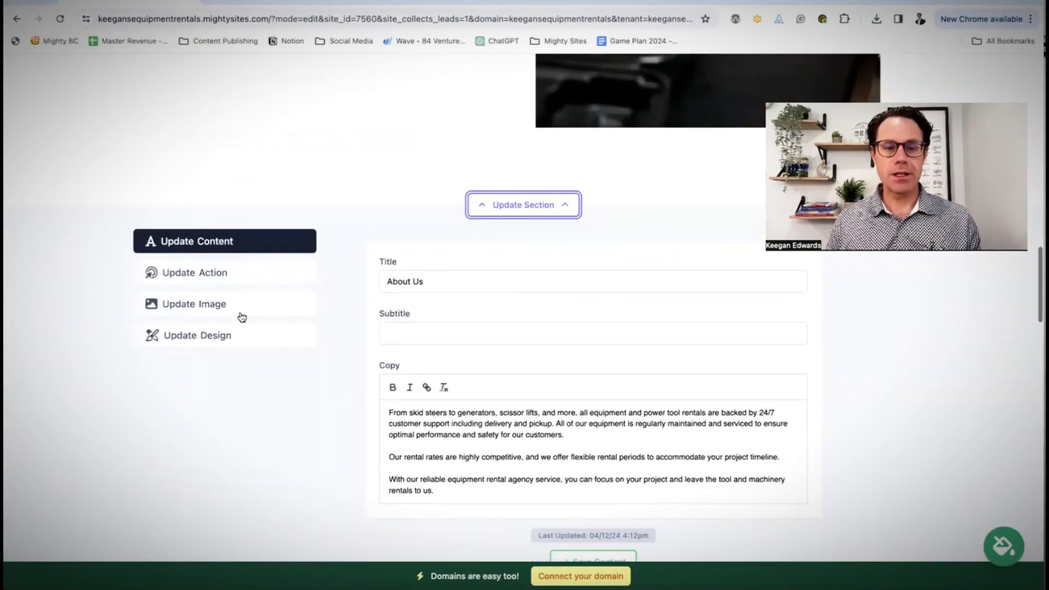
left_click(244, 311)
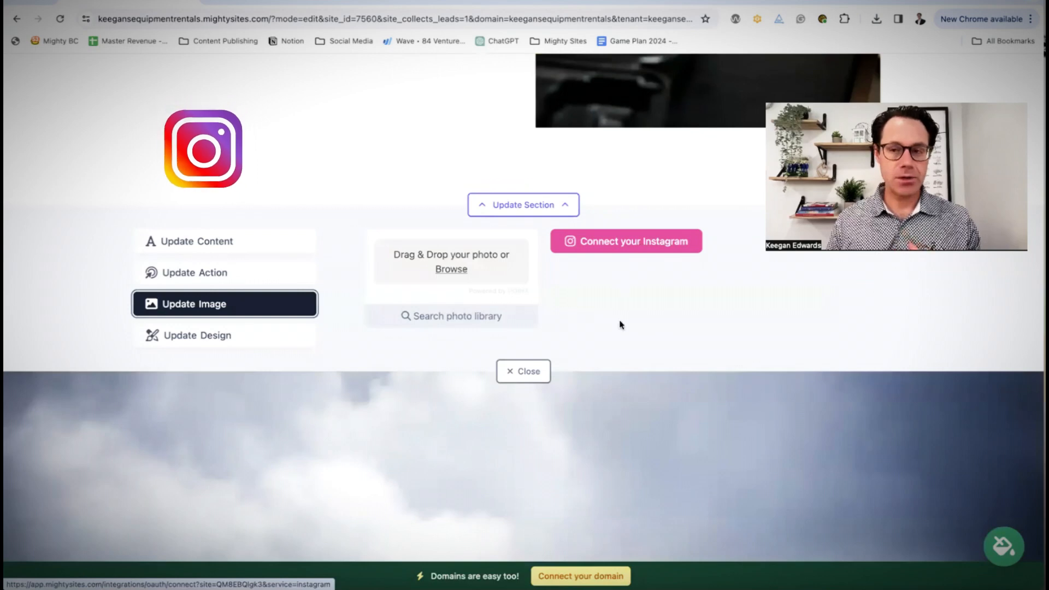
scroll(620, 323, "up", 3)
scroll(620, 324, "down", 3)
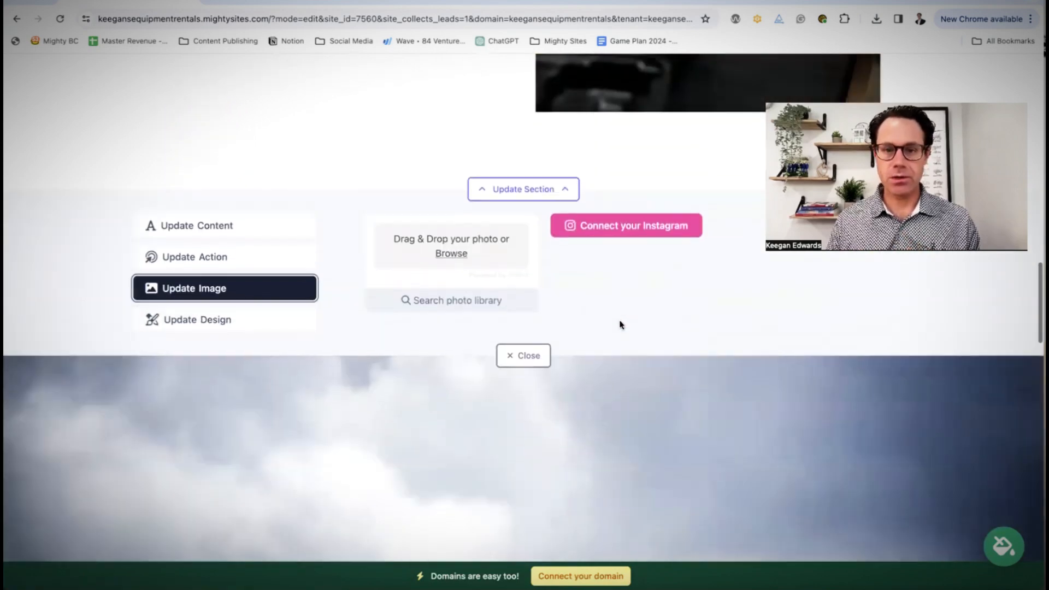
Check the Downloads folder for an About Us image, cancel the upload, and browse the photo library's Equipment Rental Agency pictures.
left_click(451, 254)
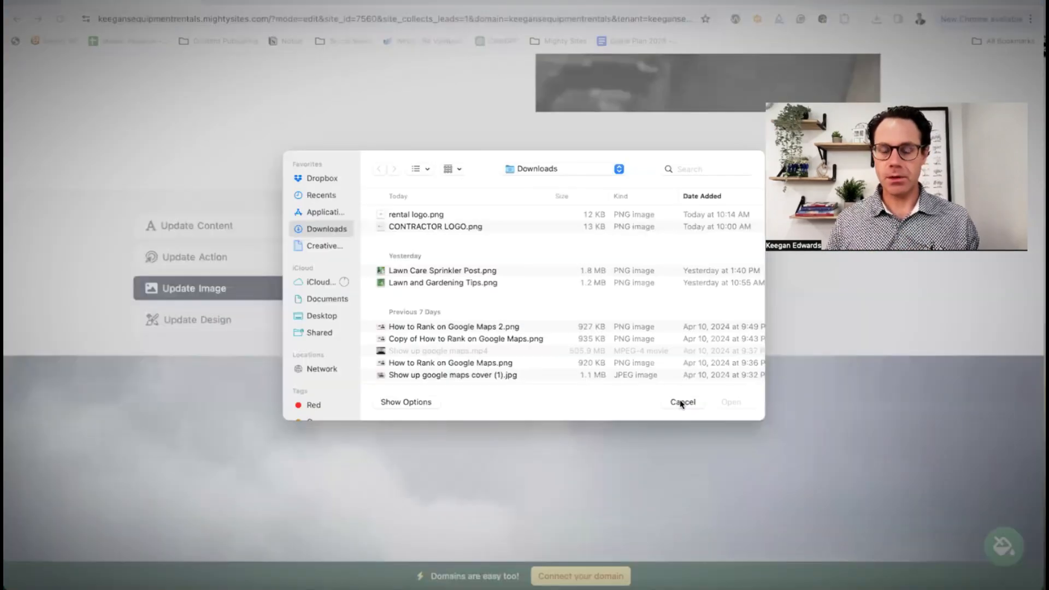
left_click(680, 403)
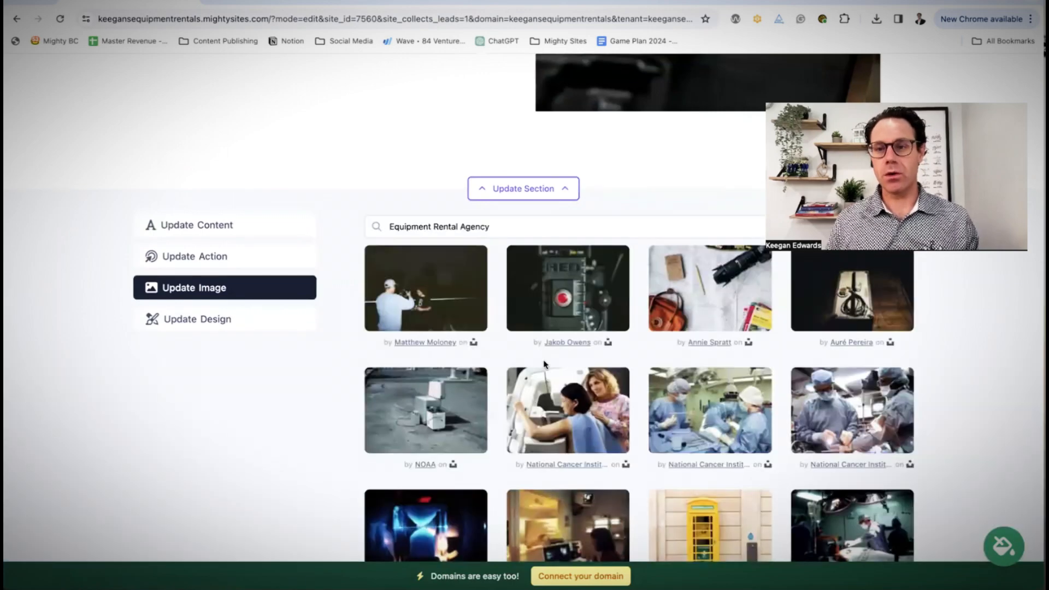
scroll(552, 372, "down", 1)
scroll(554, 374, "down", 3)
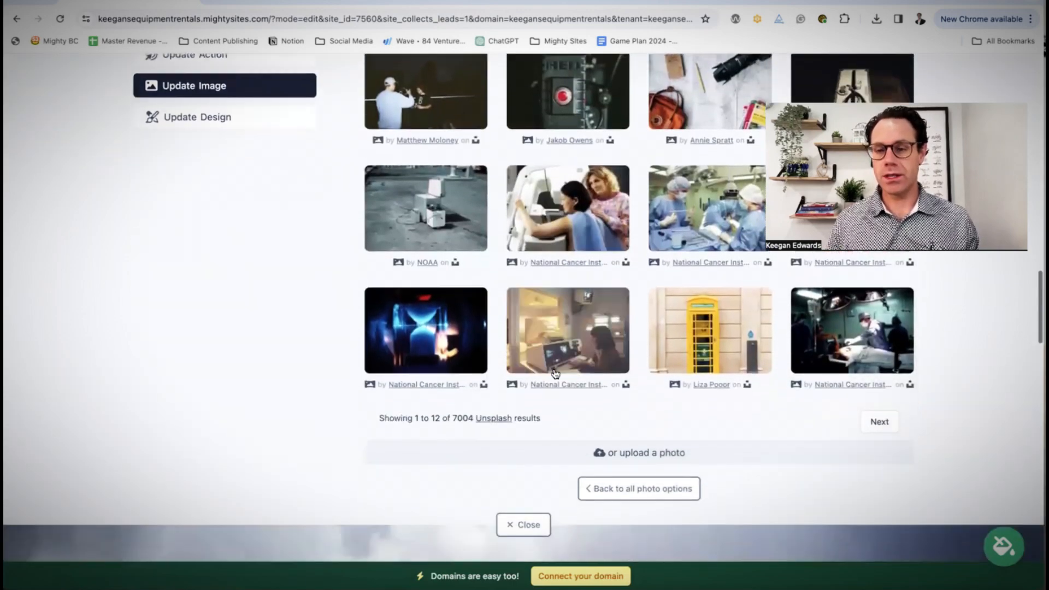
scroll(503, 290, "up", 6)
scroll(504, 338, "down", 1)
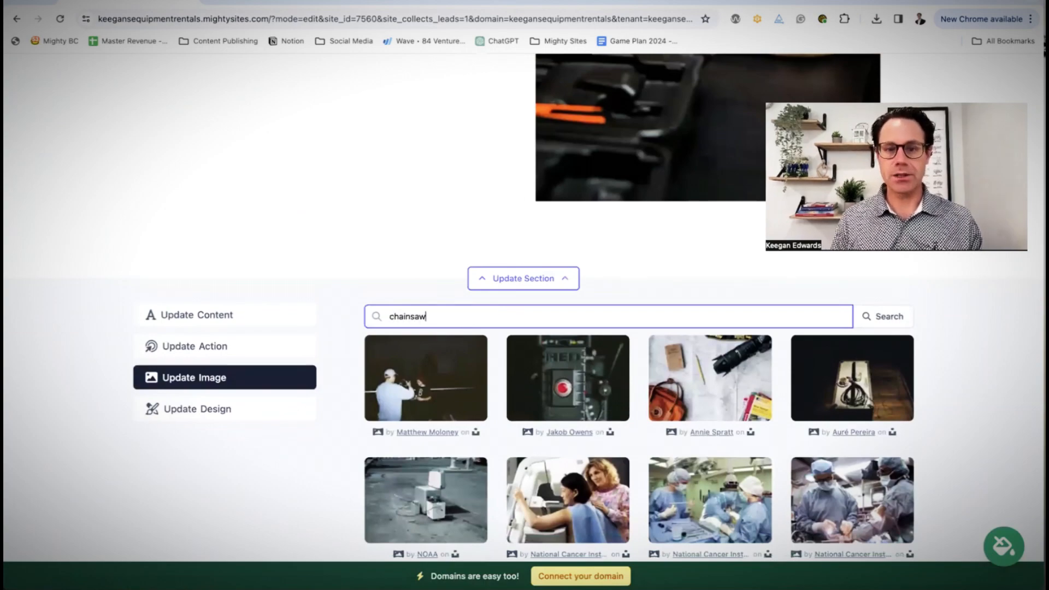
Search the photo library for "chainsaw" and "power drill" and compare the pictures with the current About Us photo.
scroll(554, 333, "down", 6)
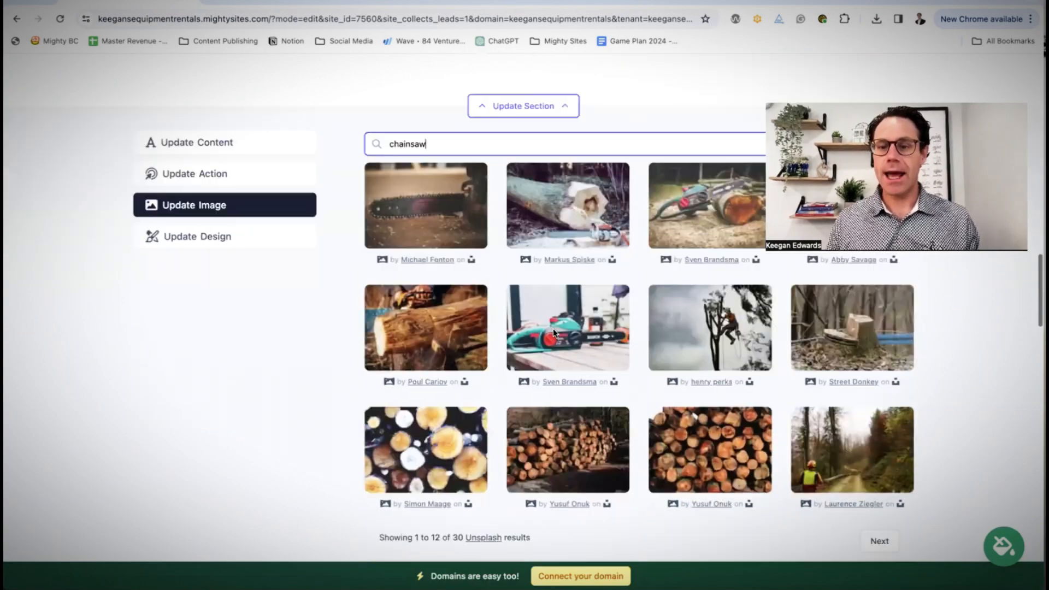
scroll(553, 332, "up", 4)
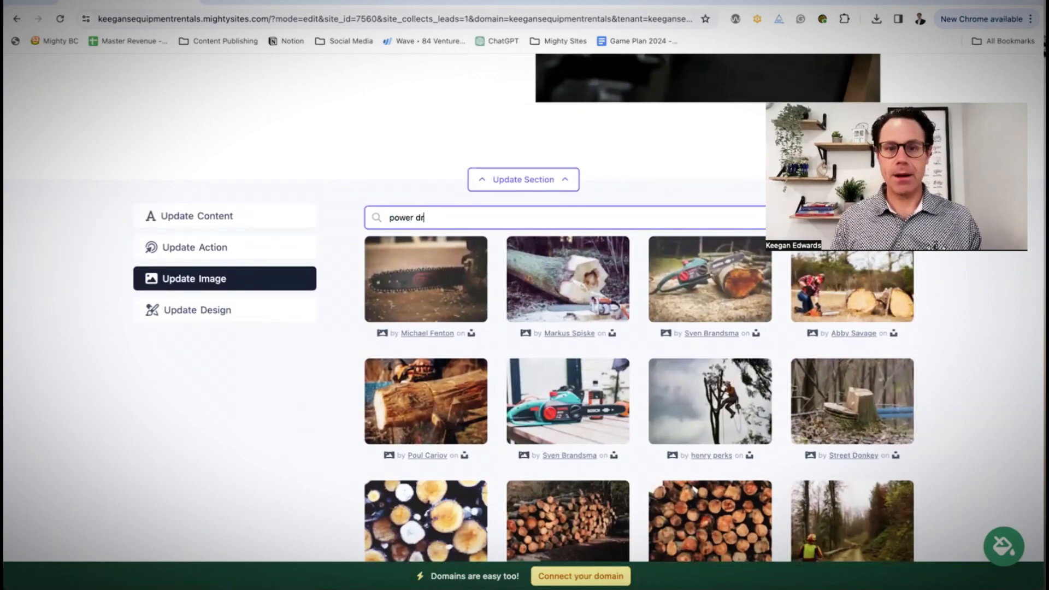
scroll(635, 333, "down", 1)
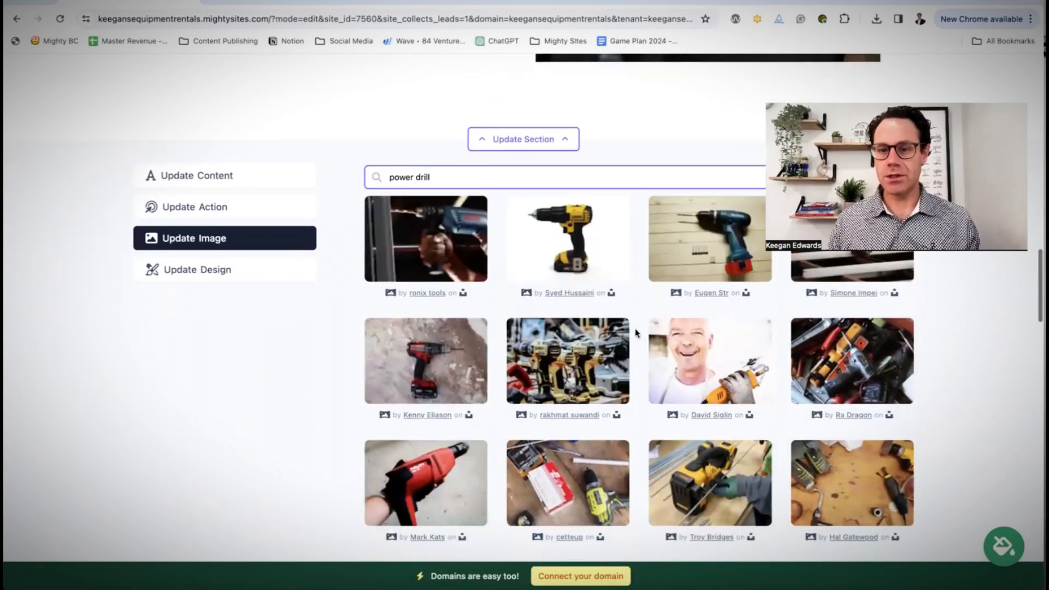
scroll(635, 333, "up", 10)
scroll(635, 333, "down", 4)
scroll(635, 333, "up", 5)
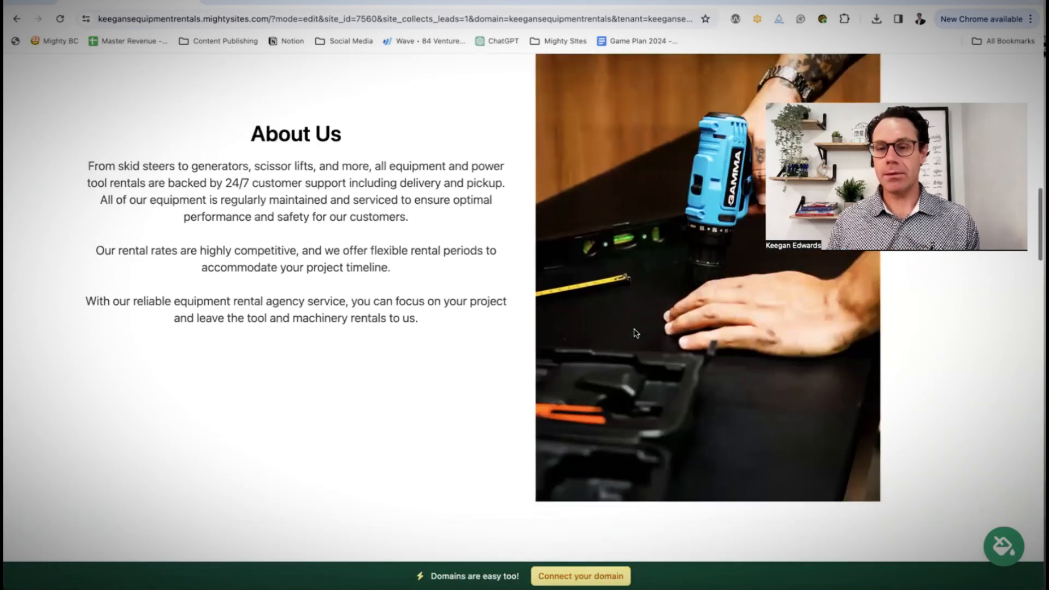
scroll(636, 334, "down", 7)
scroll(634, 332, "down", 10)
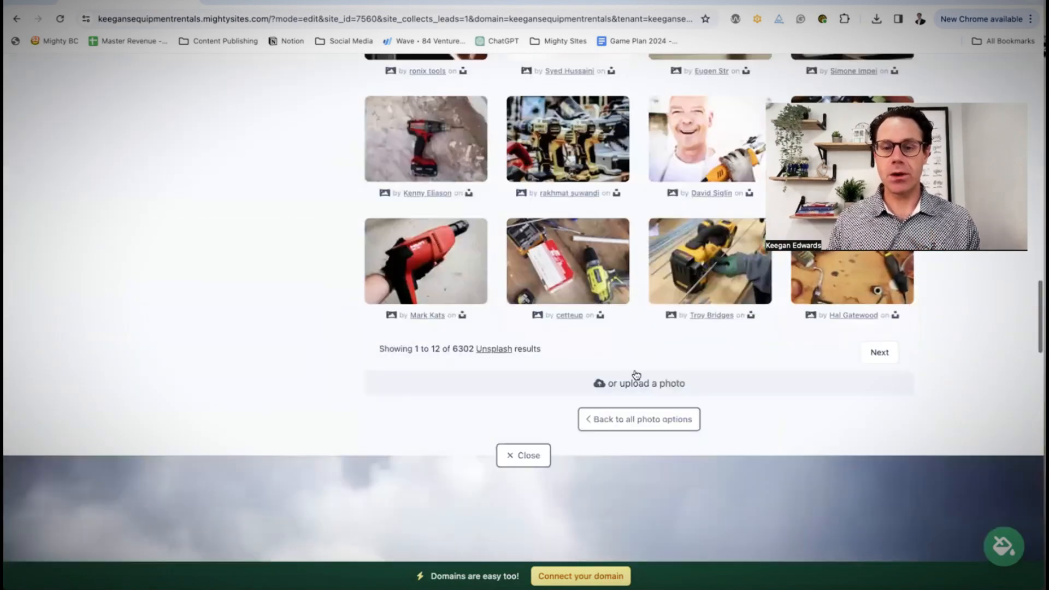
Return to all photo options without choosing a picture and stop editing the website.
scroll(610, 335, "down", 20)
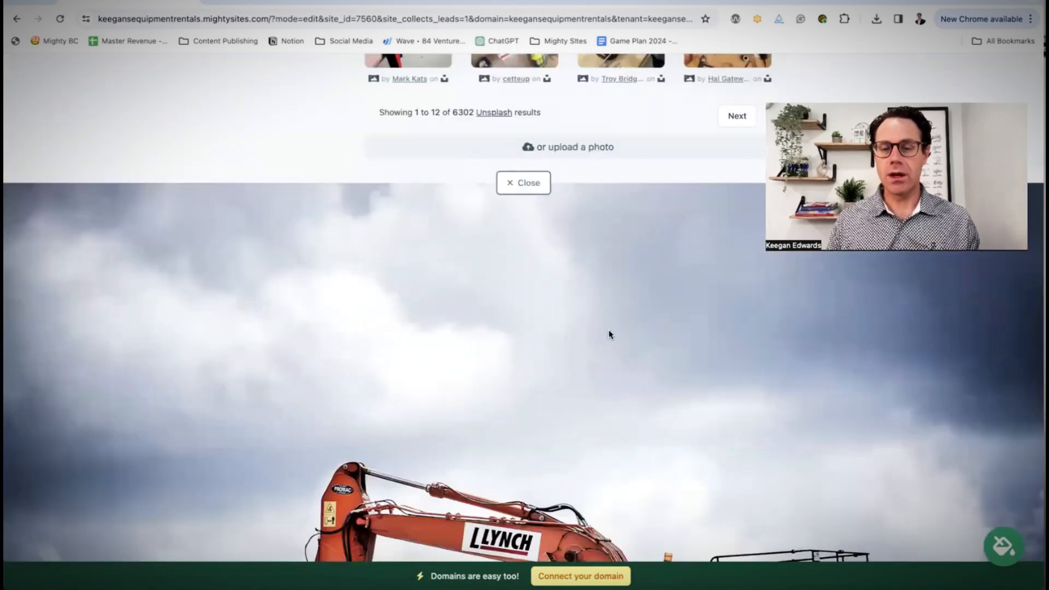
scroll(572, 303, "down", 12)
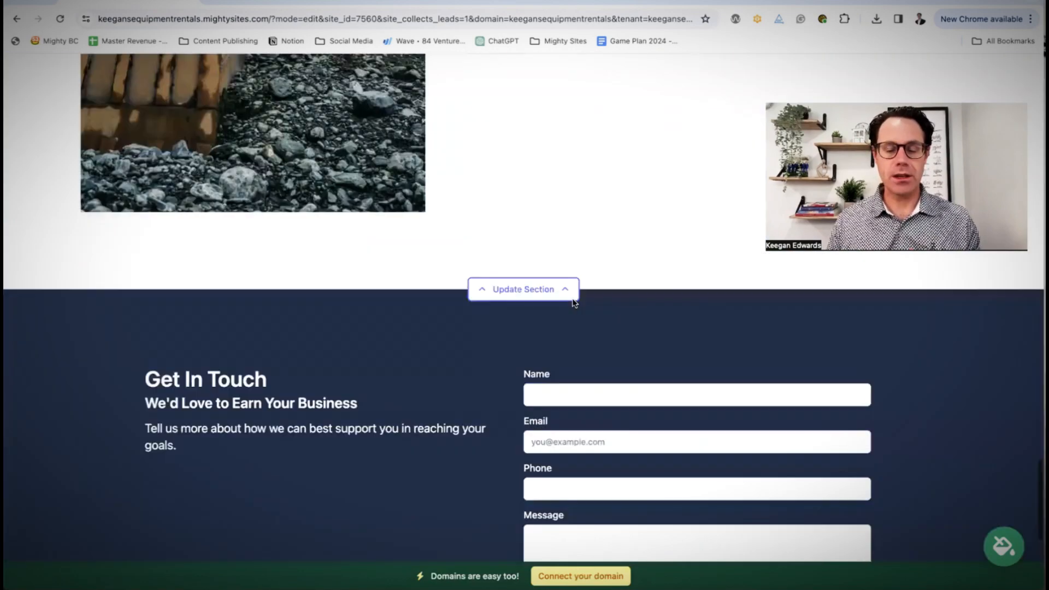
scroll(573, 304, "up", 8)
scroll(574, 304, "up", 20)
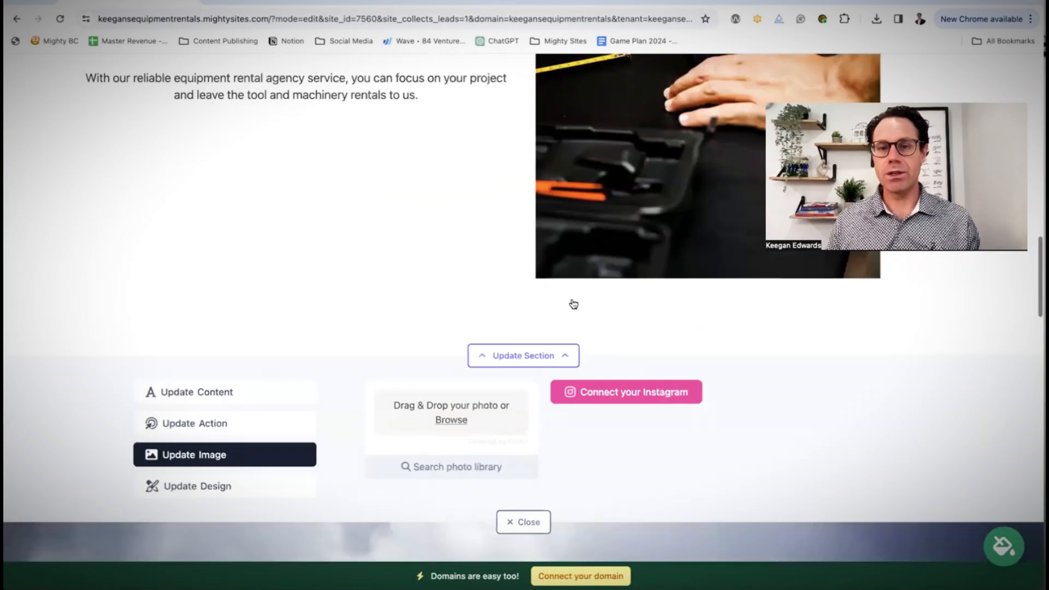
left_click(714, 73)
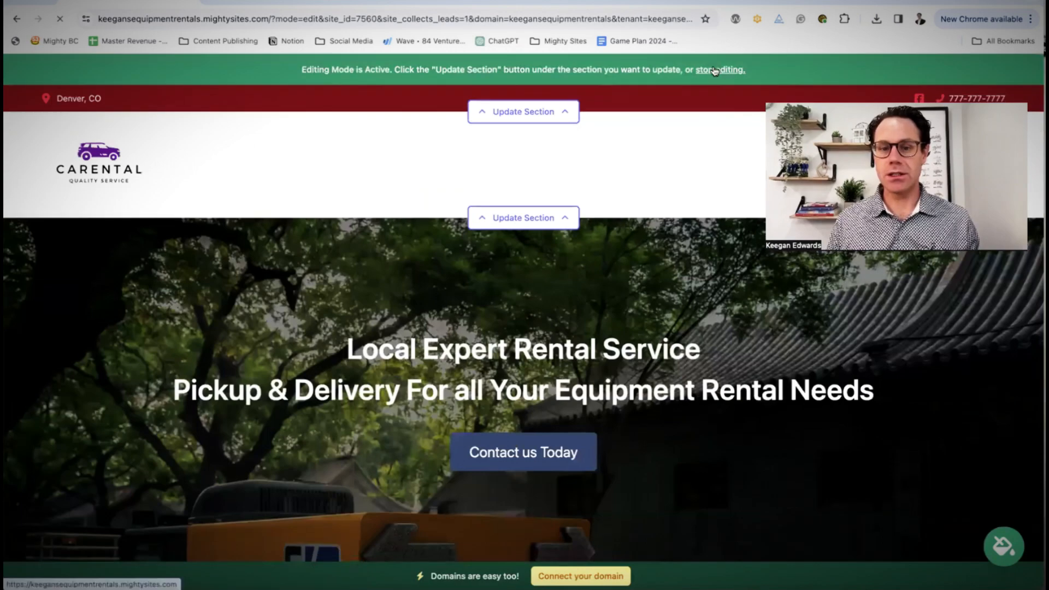
Review the website outside editing mode, from the header and hero through About Us to the excavator images.
scroll(585, 225, "down", 5)
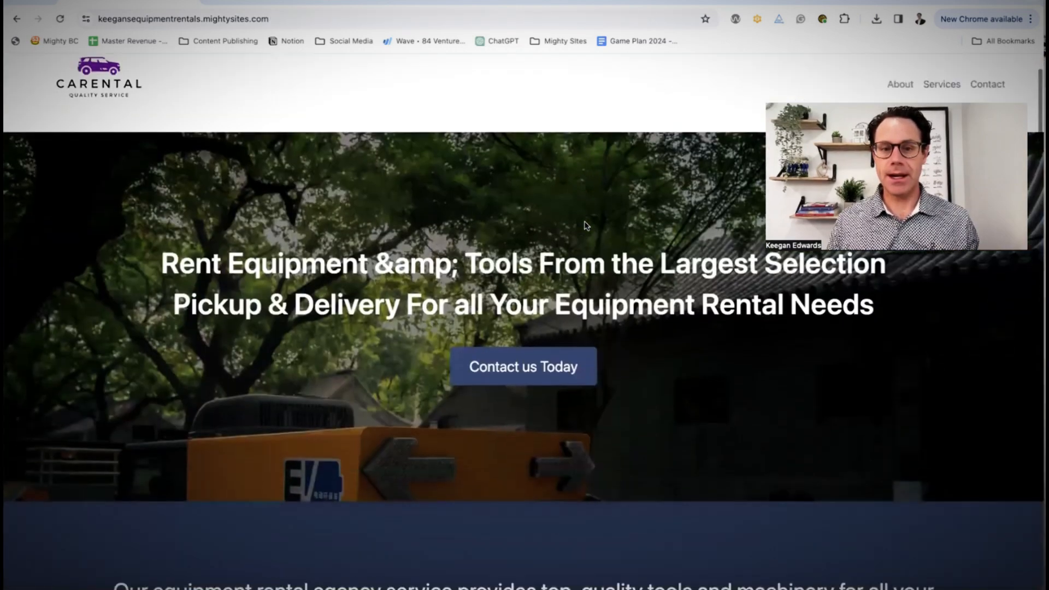
scroll(581, 225, "up", 6)
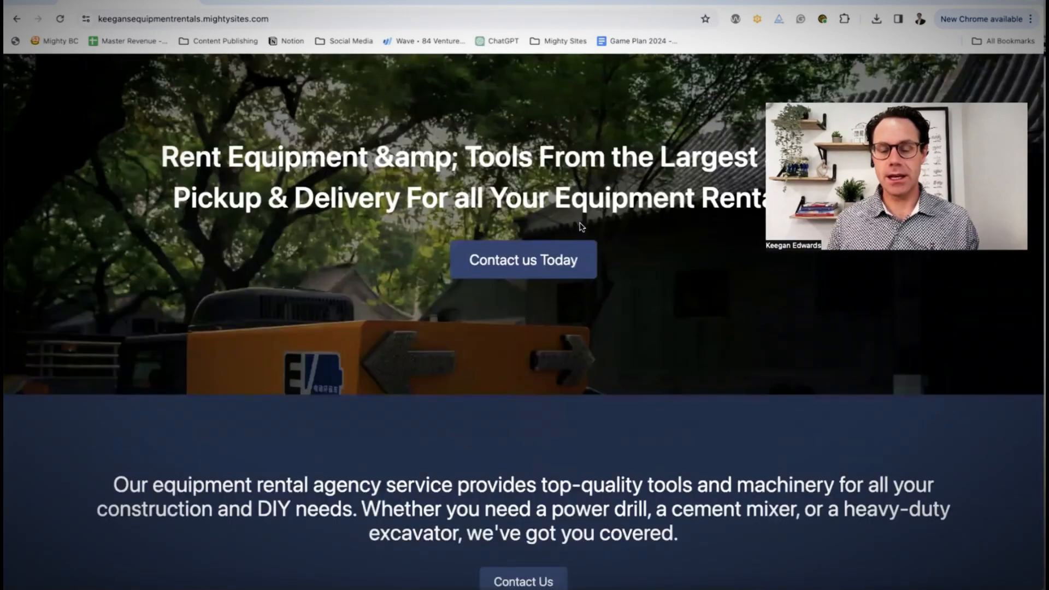
scroll(585, 213, "down", 11)
scroll(584, 213, "down", 15)
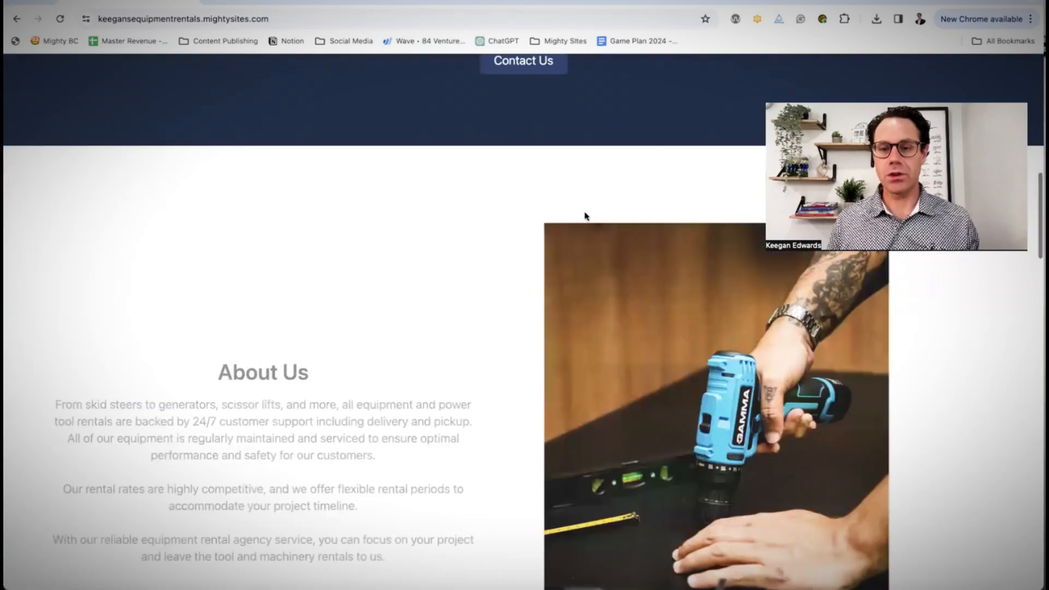
scroll(594, 248, "down", 6)
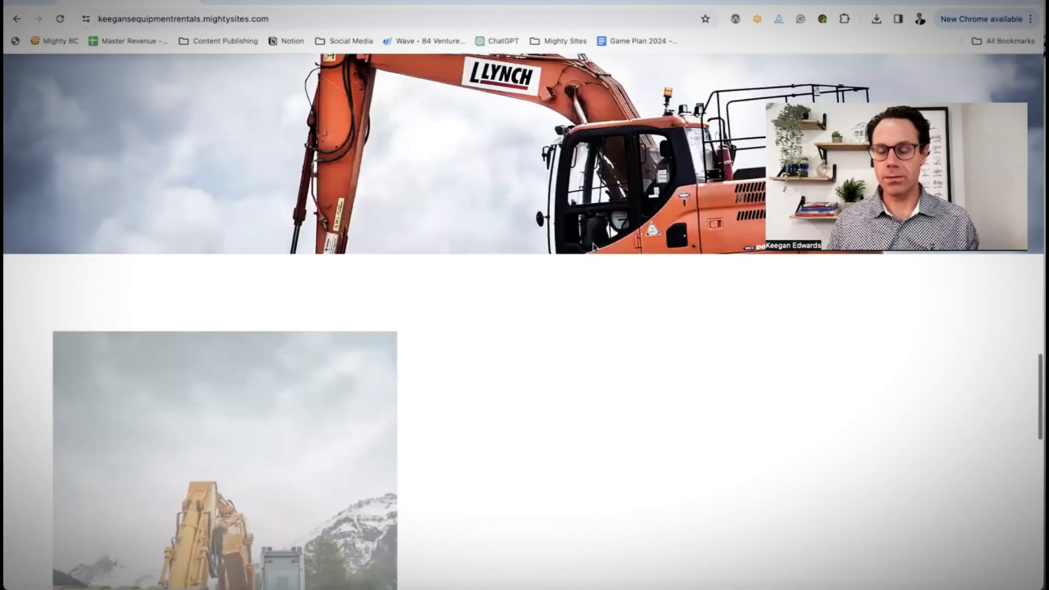
scroll(594, 247, "up", 15)
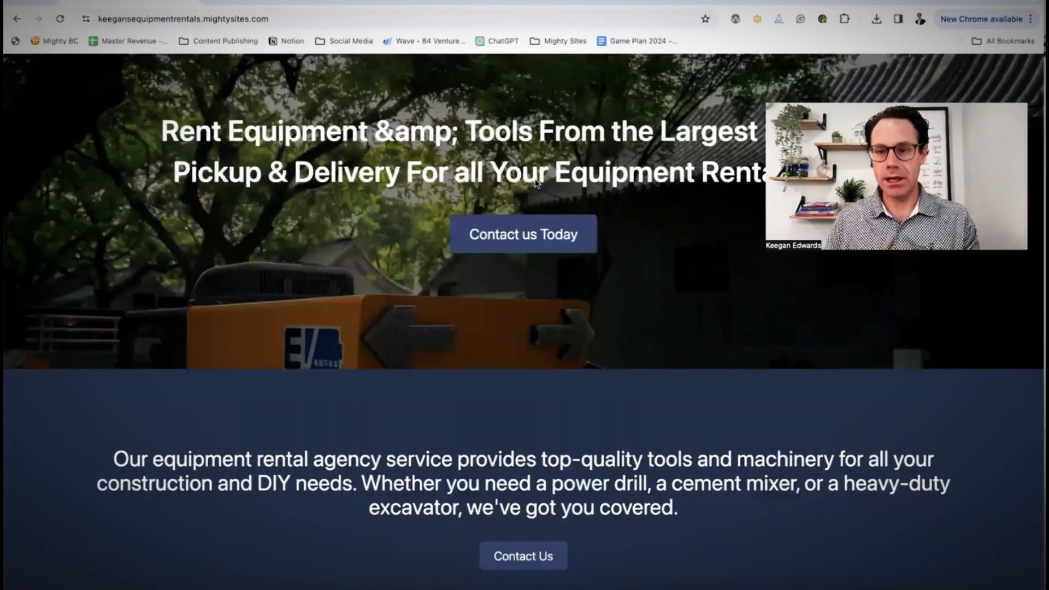
scroll(536, 184, "up", 5)
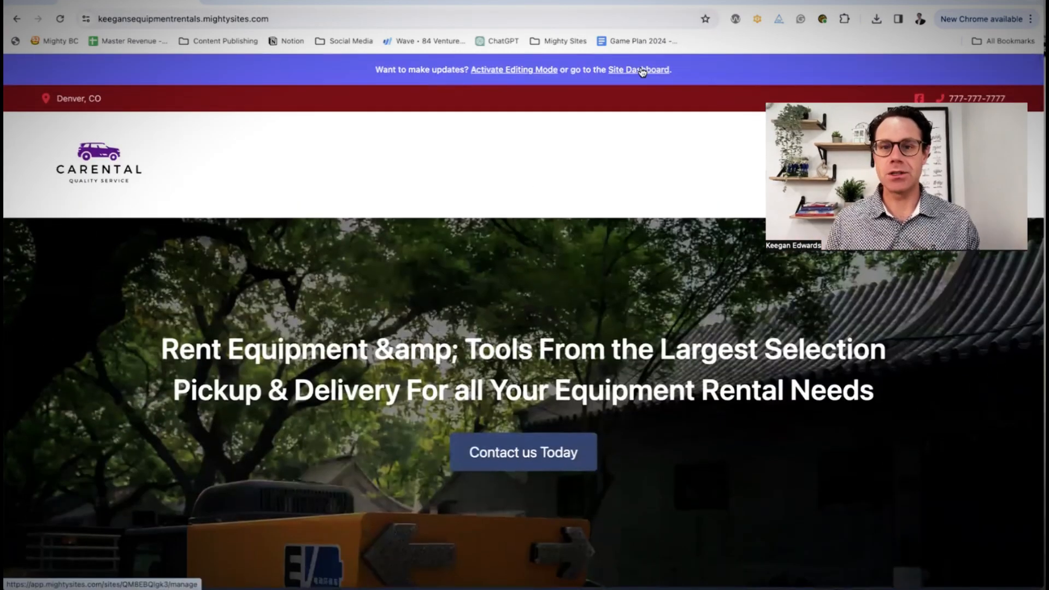
Open the site dashboard, review the options for connecting a new or existing domain, and return to the dashboard.
scroll(585, 229, "down", 3)
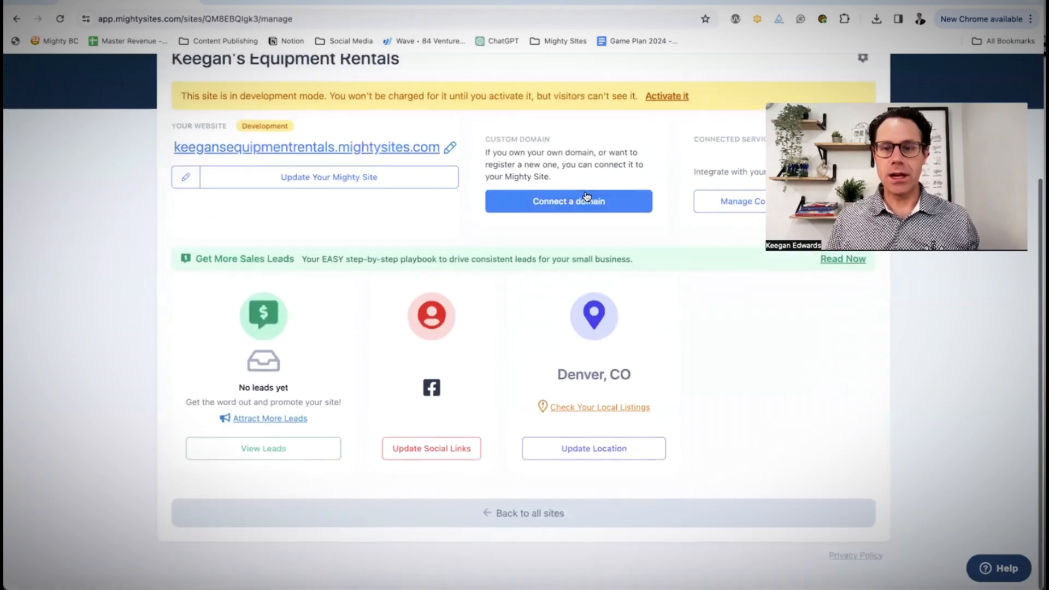
left_click(586, 199)
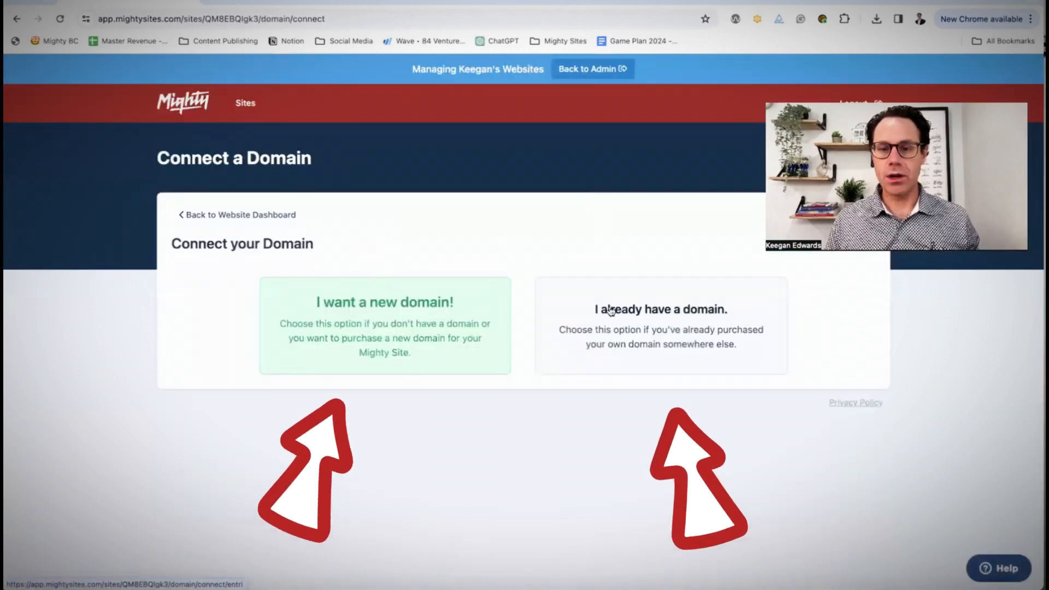
left_click(290, 214)
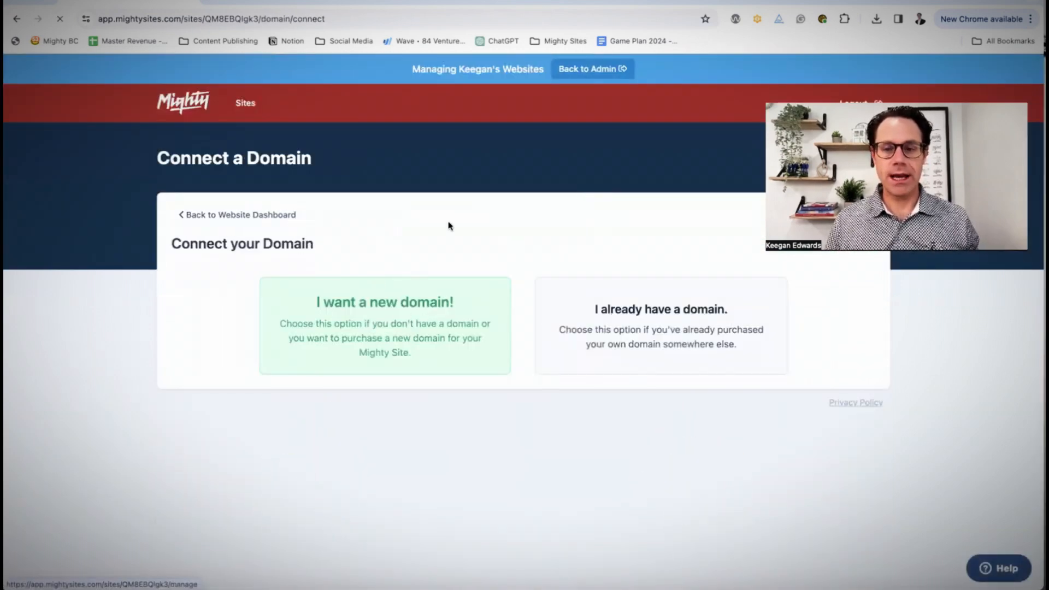
View the site's leads inbox and return to the website dashboard.
scroll(615, 243, "down", 3)
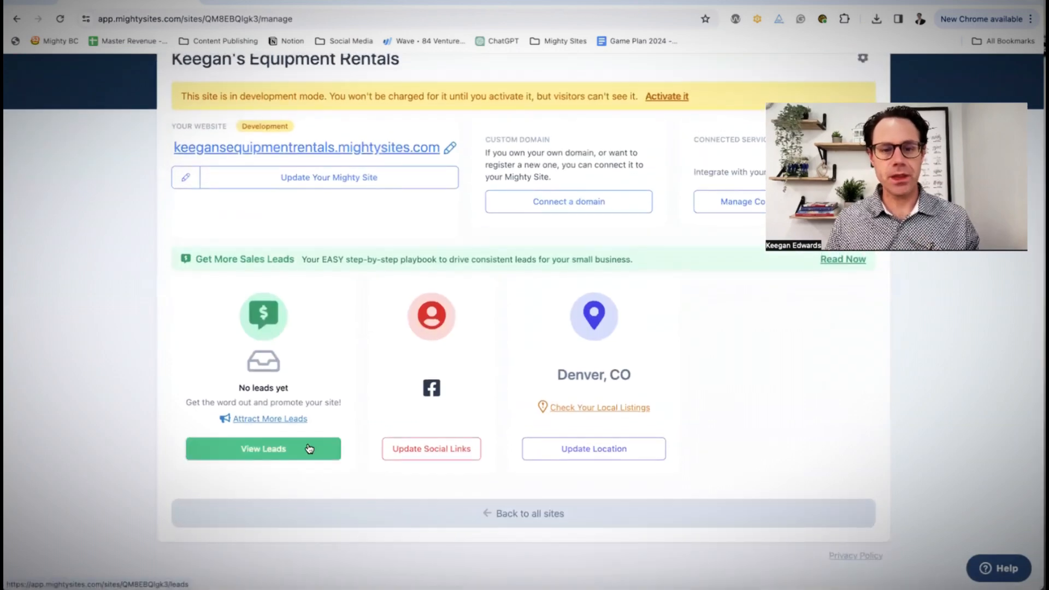
left_click(309, 446)
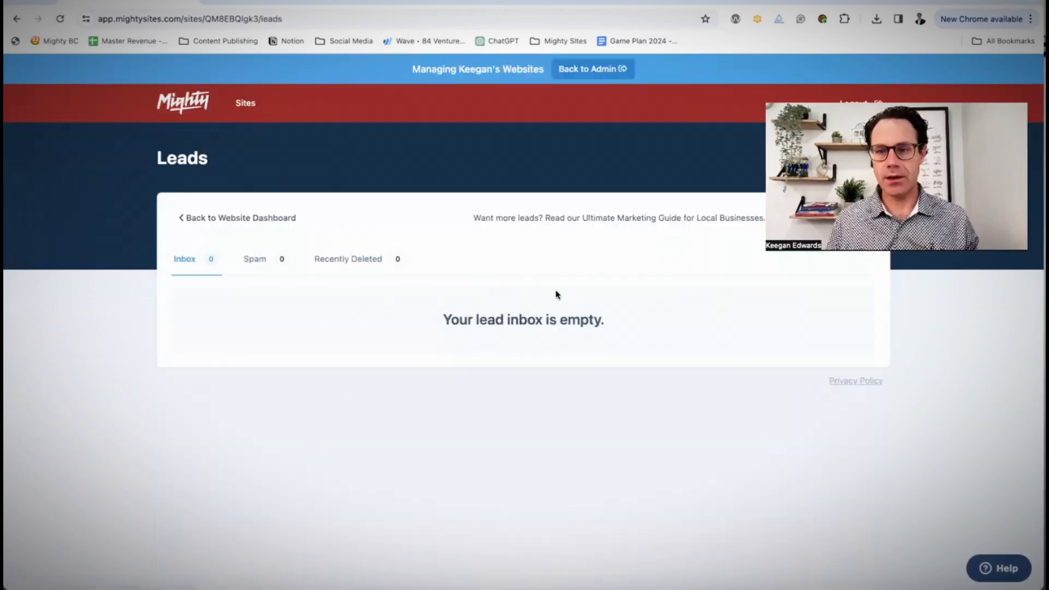
left_click(223, 217)
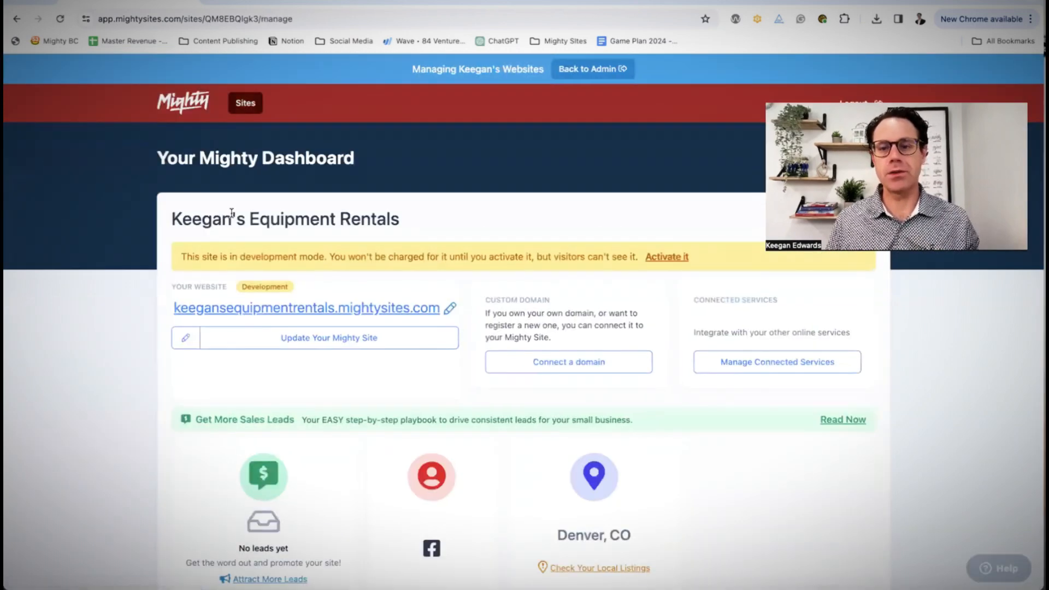